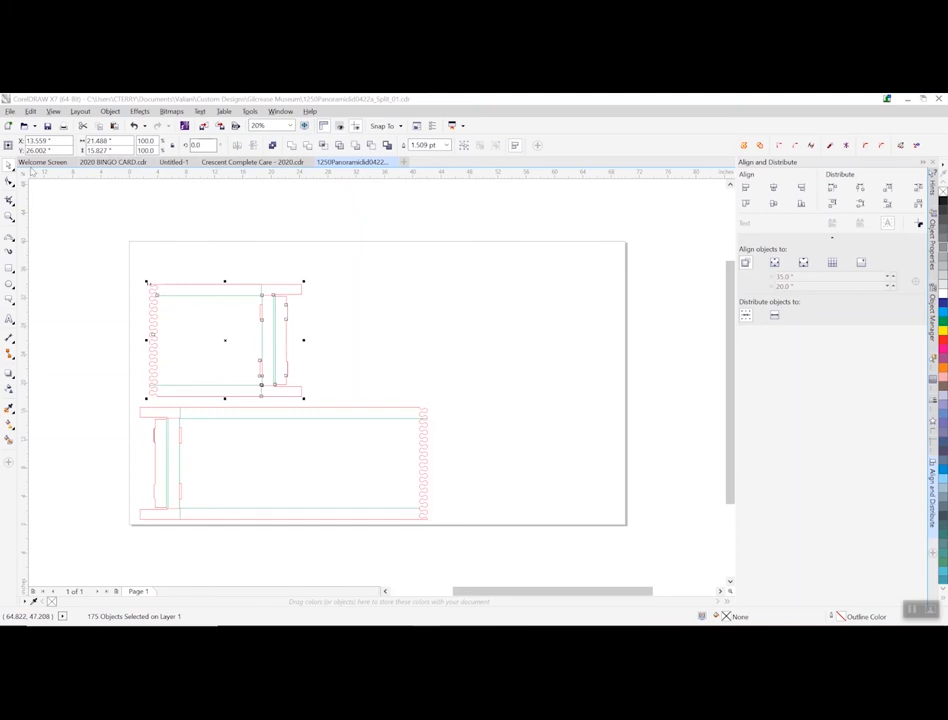
- Create a new letter-size document, 8.5 by 11 inches, with CMYK colour mode and 300 dpi resolution
left_click(10, 111)
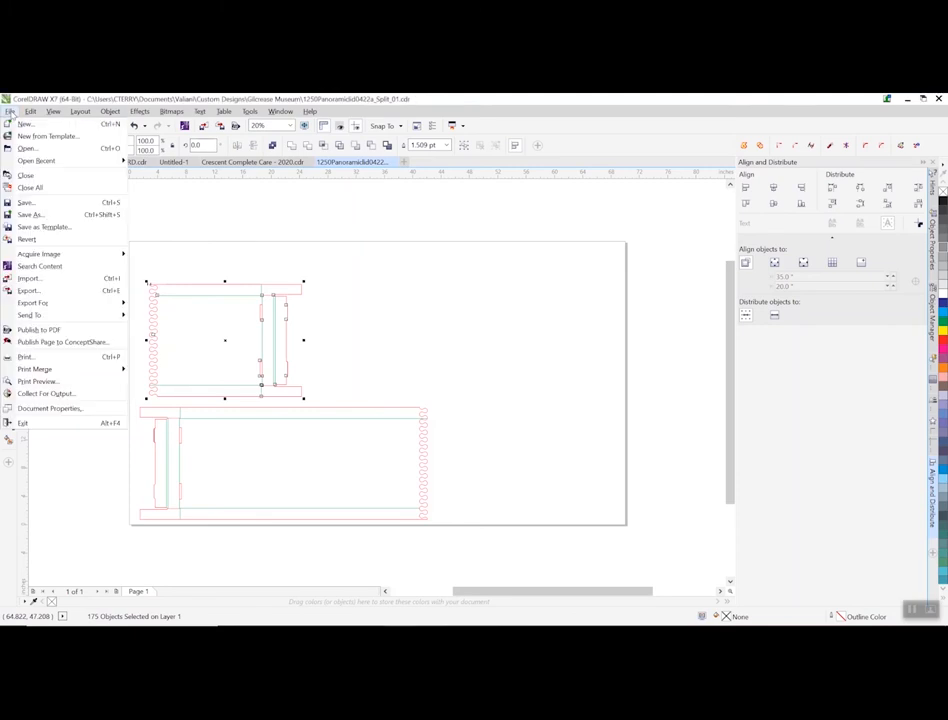
left_click(28, 123)
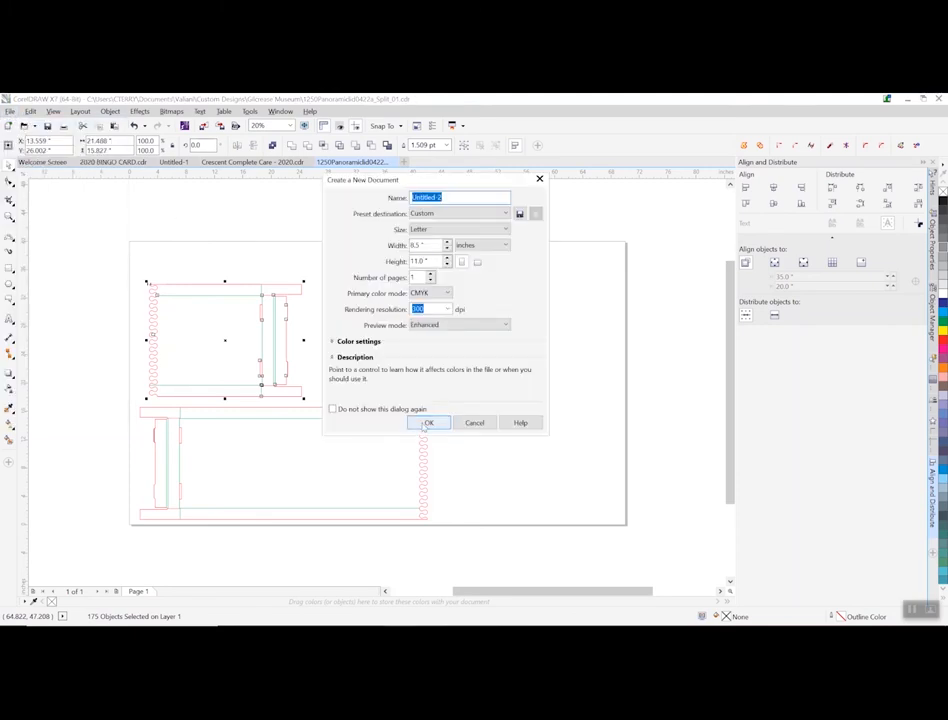
left_click(428, 423)
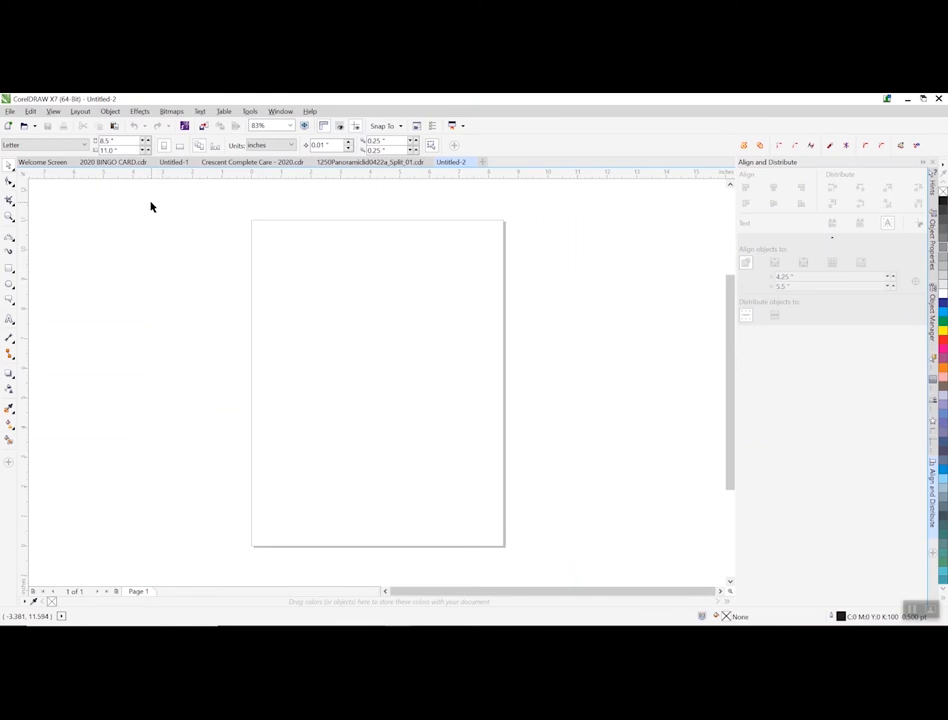
- Import the Patch1 image from Documents > Valiani > Custom Designs > Frame de Art and centre it on the page
left_click(9, 111)
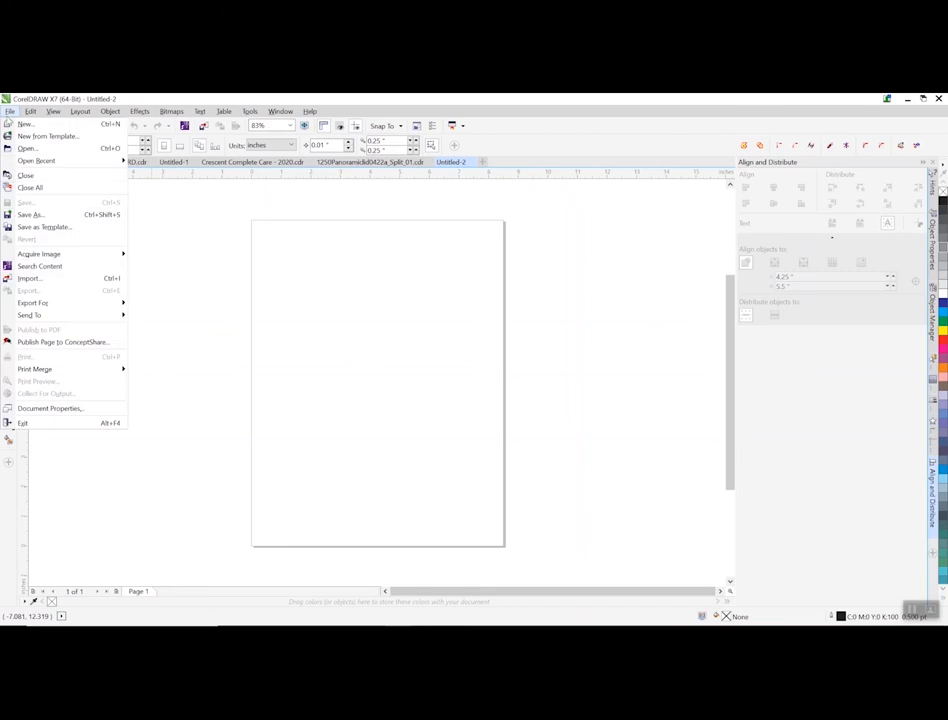
left_click(30, 278)
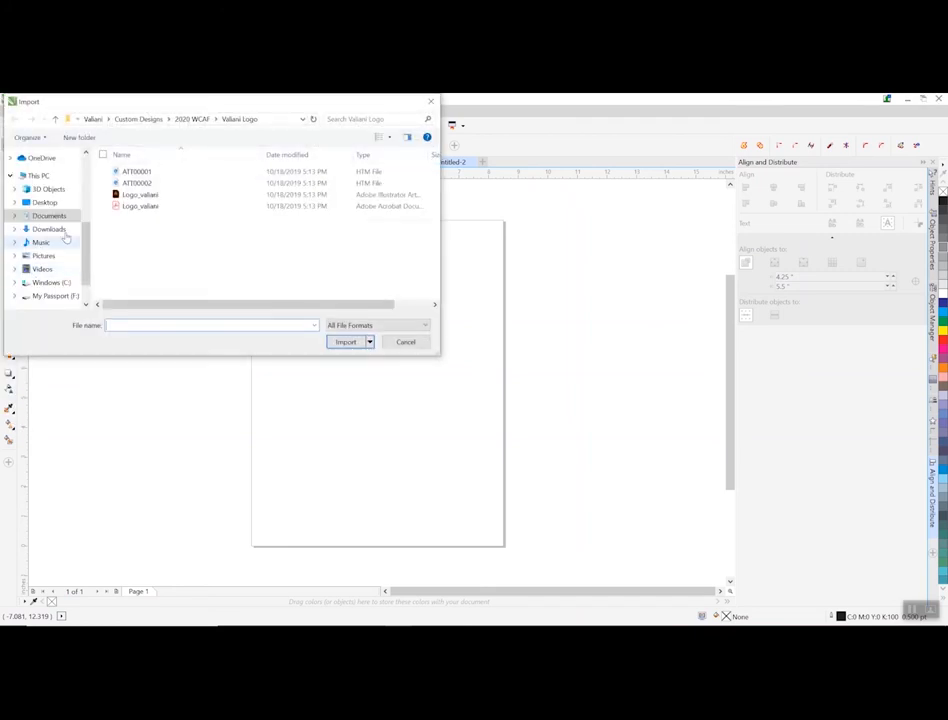
scroll(64, 181, "up", 5)
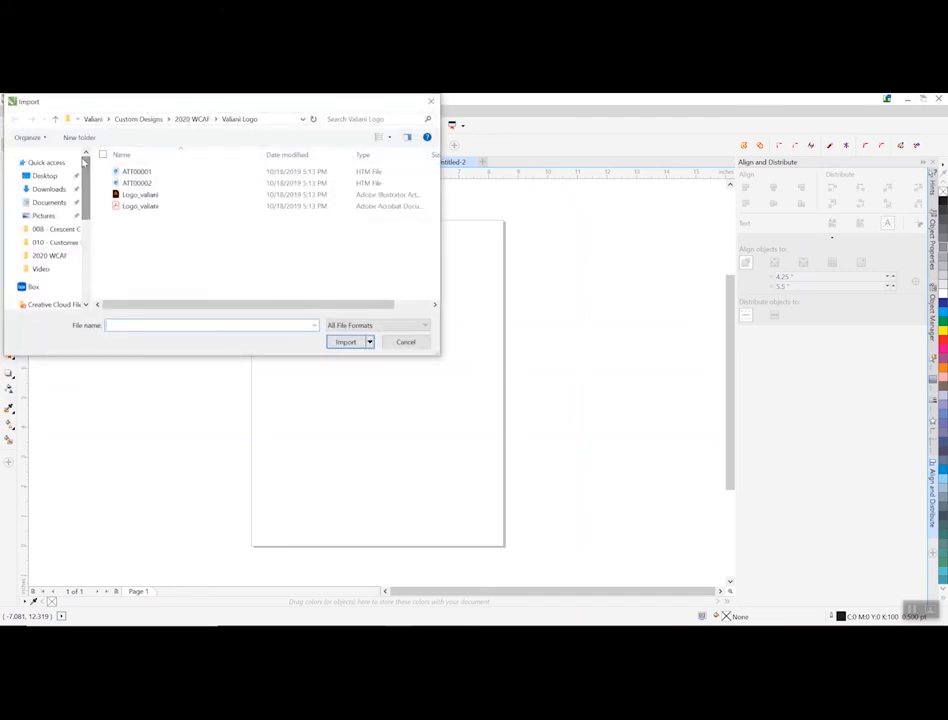
left_click(49, 202)
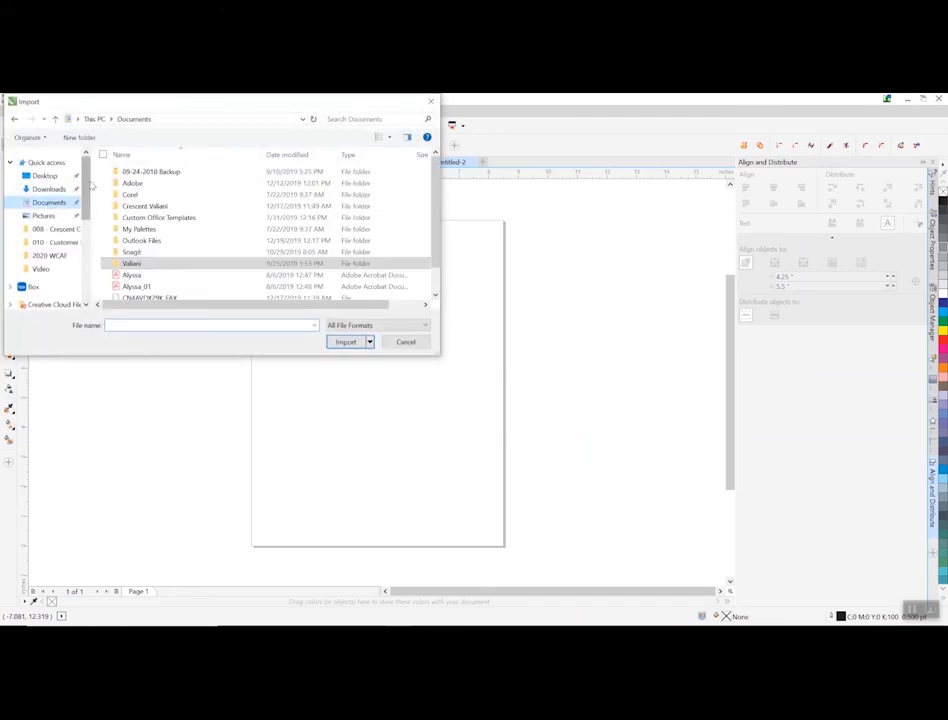
double_click(139, 262)
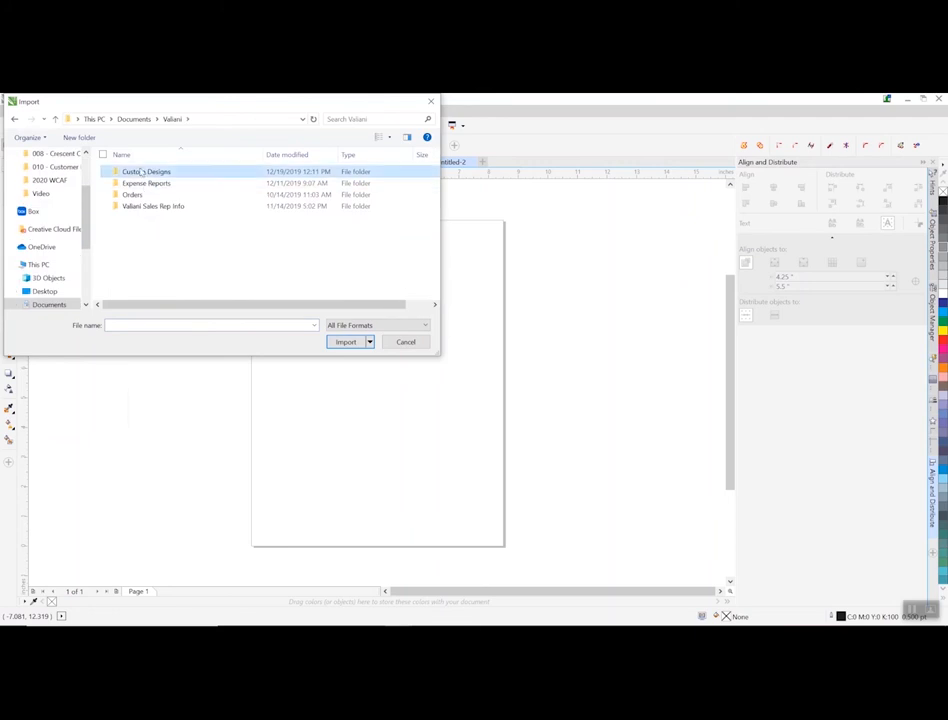
double_click(142, 172)
scroll(138, 230, "down", 2)
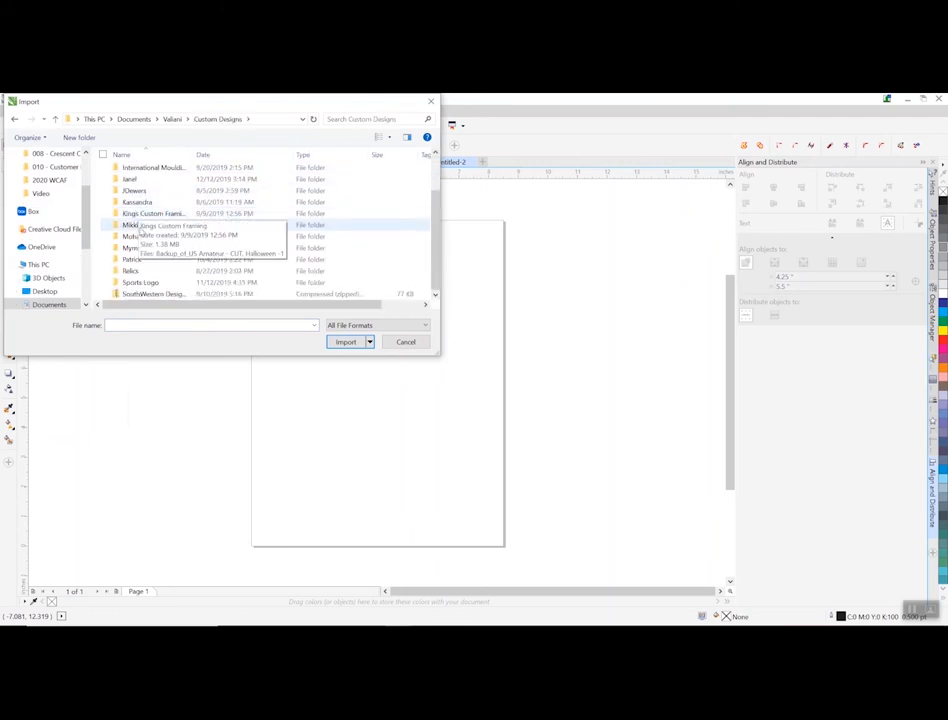
scroll(140, 228, "up", 2)
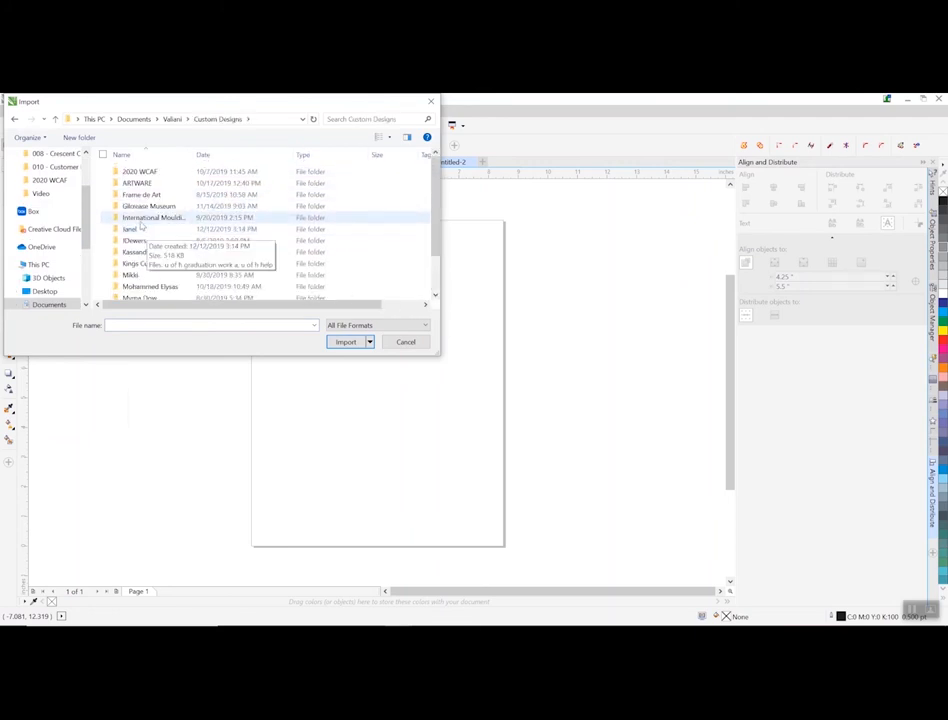
double_click(140, 194)
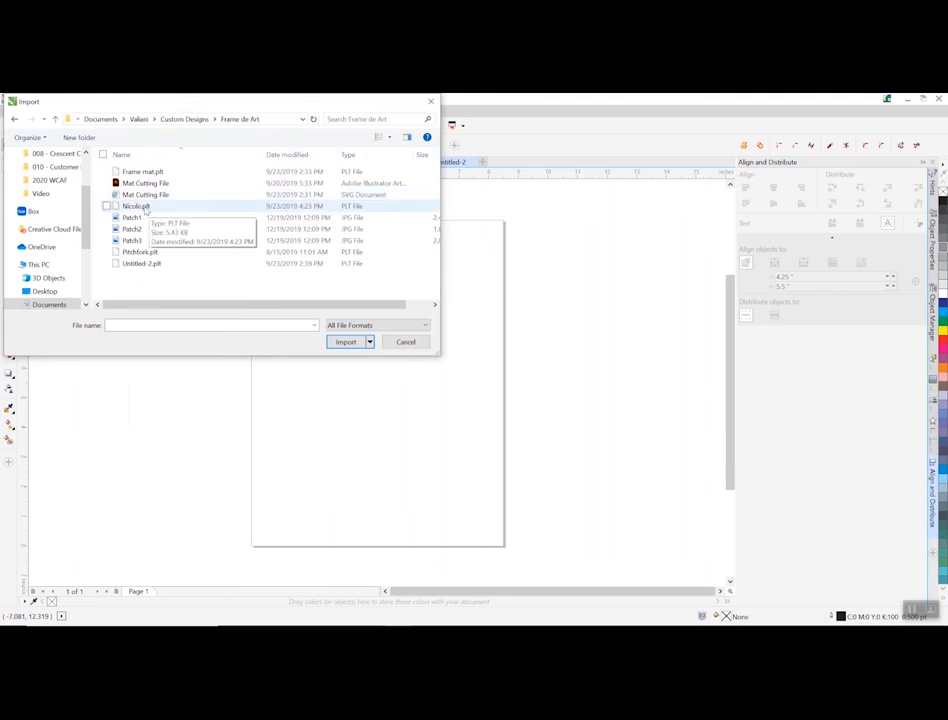
double_click(131, 217)
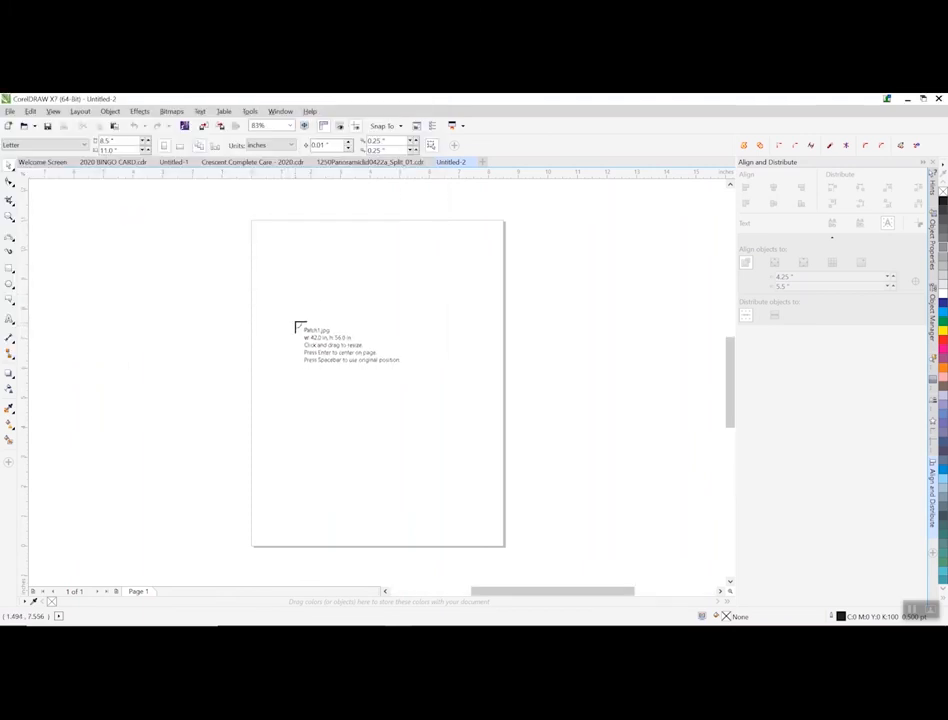
key("Return")
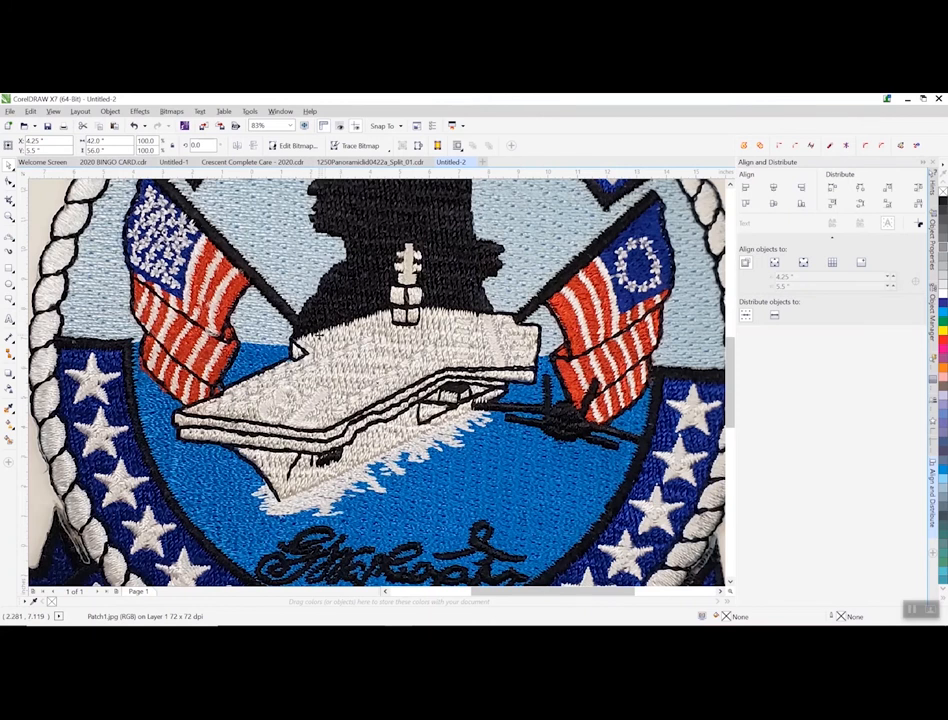
- Fit the imported patch photo in view and switch the display mode to Wireframe
key("F4")
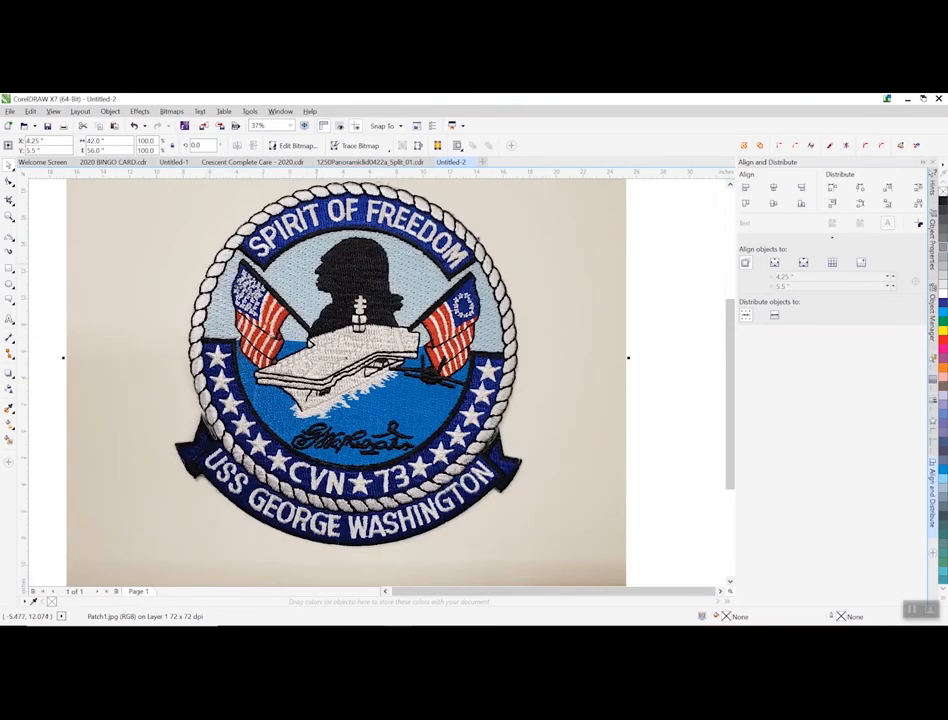
scroll(190, 234, "down", 3)
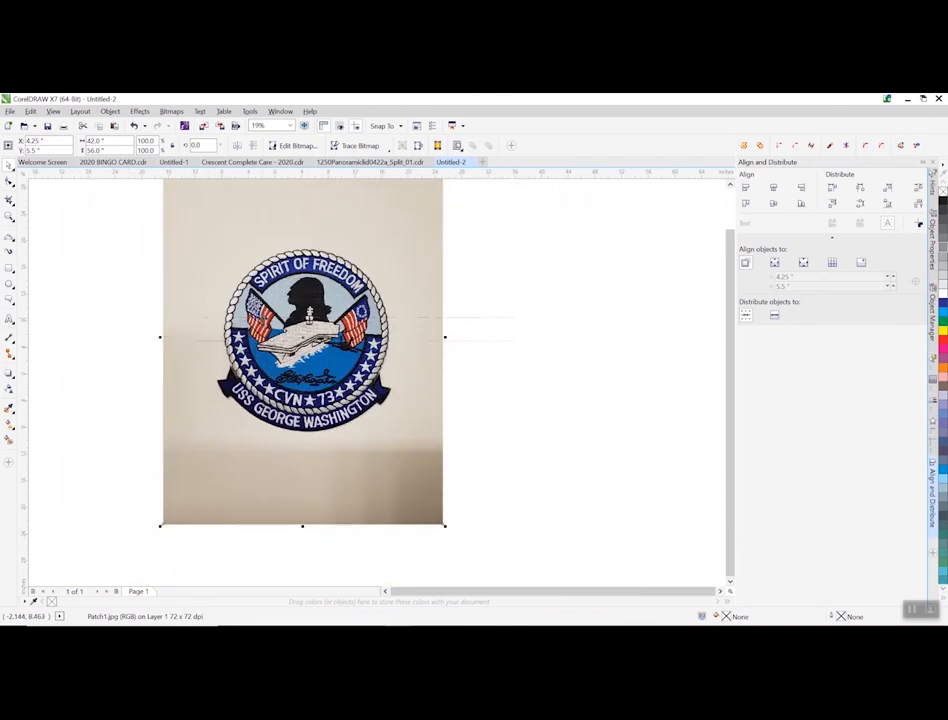
scroll(254, 279, "up", 2)
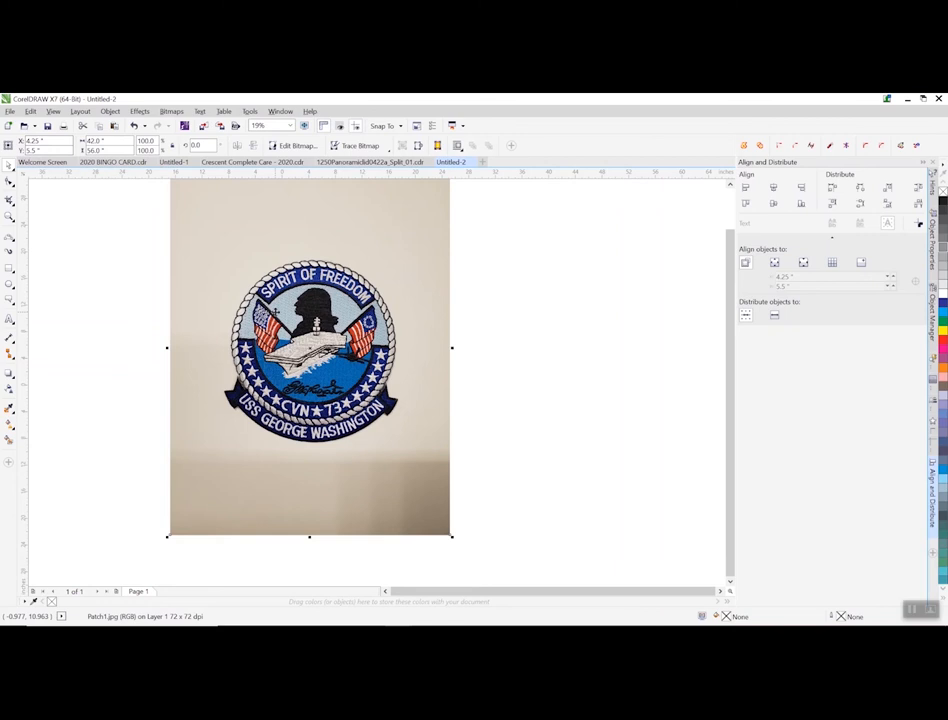
left_click(54, 111)
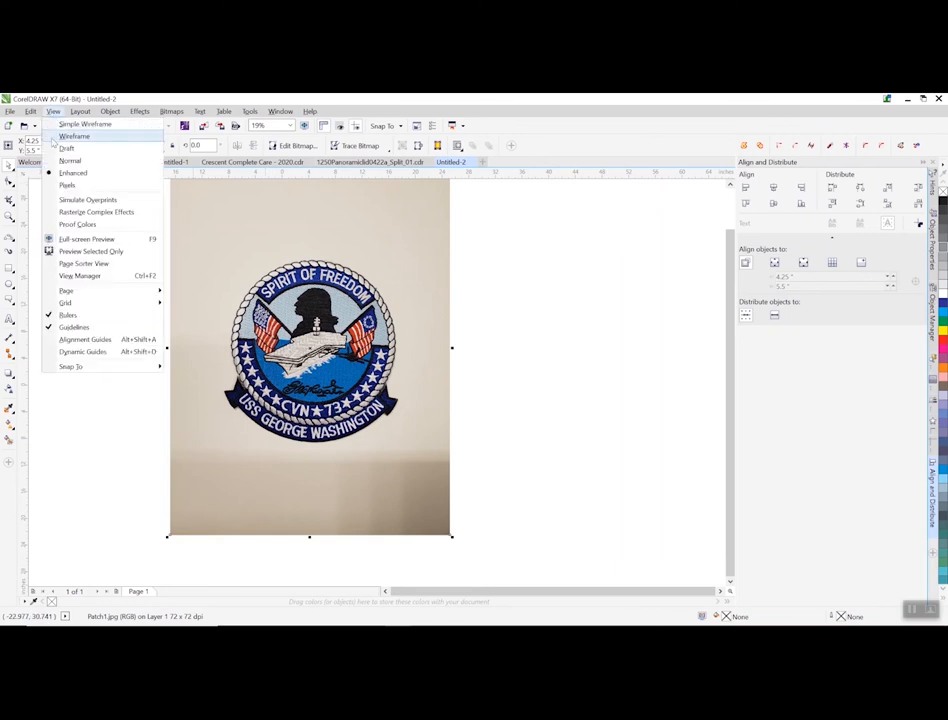
left_click(88, 134)
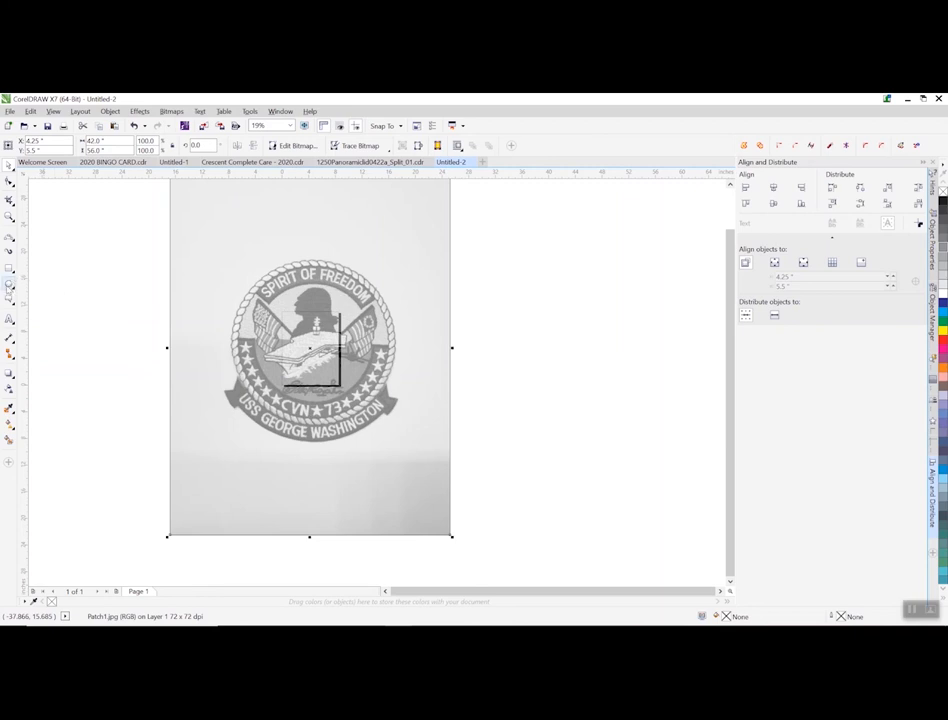
- Draw a circle about 24.7 inches in diameter with the Ellipse tool and position it over the patch's outer rope border
left_click(9, 284)
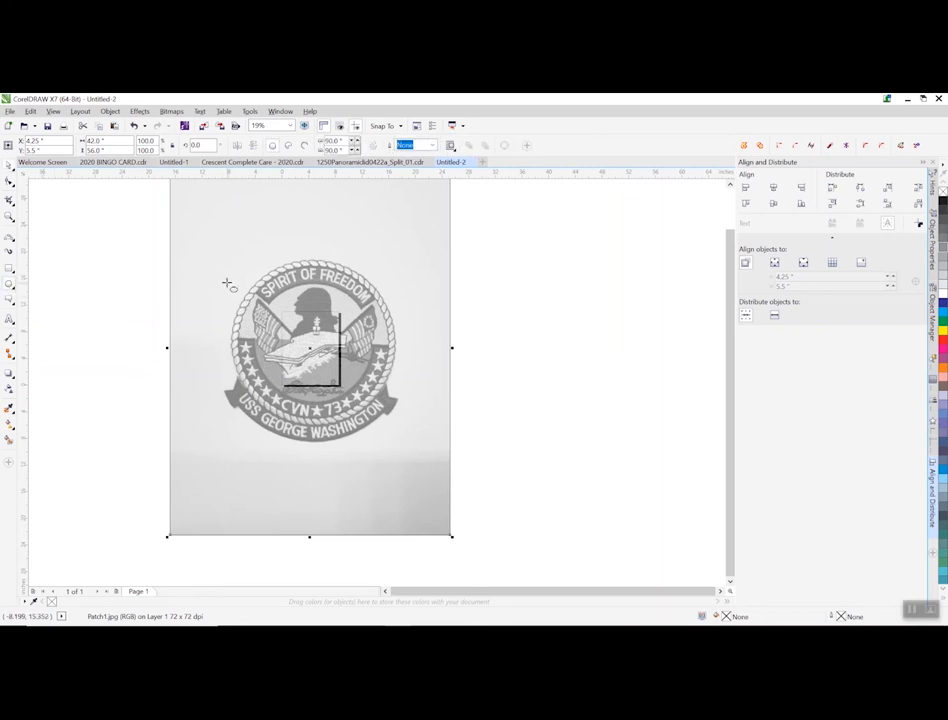
left_click_drag(226, 281, 393, 395)
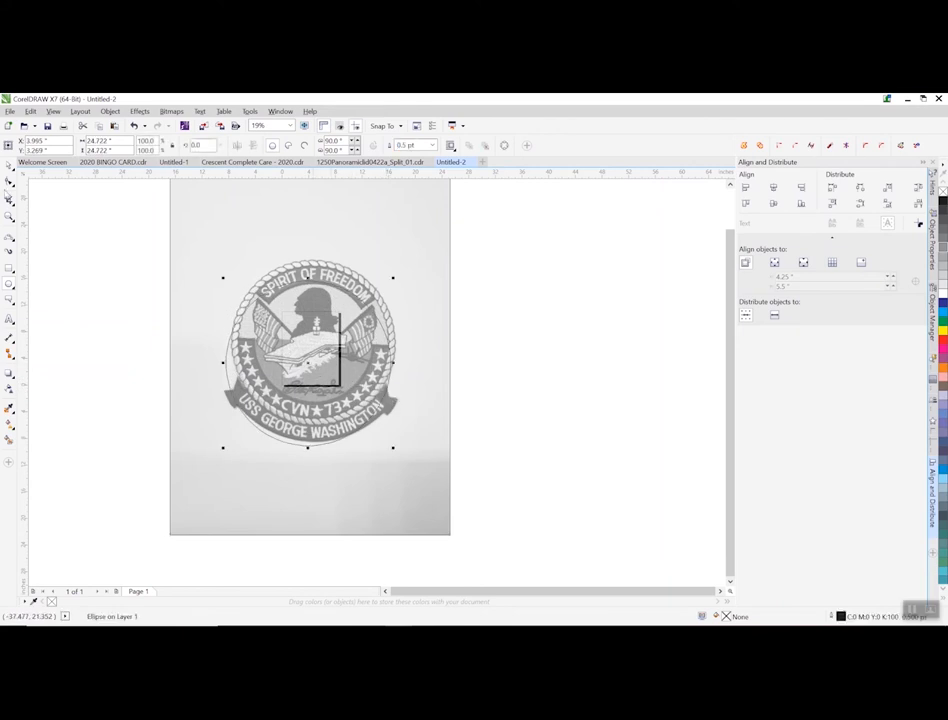
left_click(9, 168)
left_click_drag(307, 362, 312, 342)
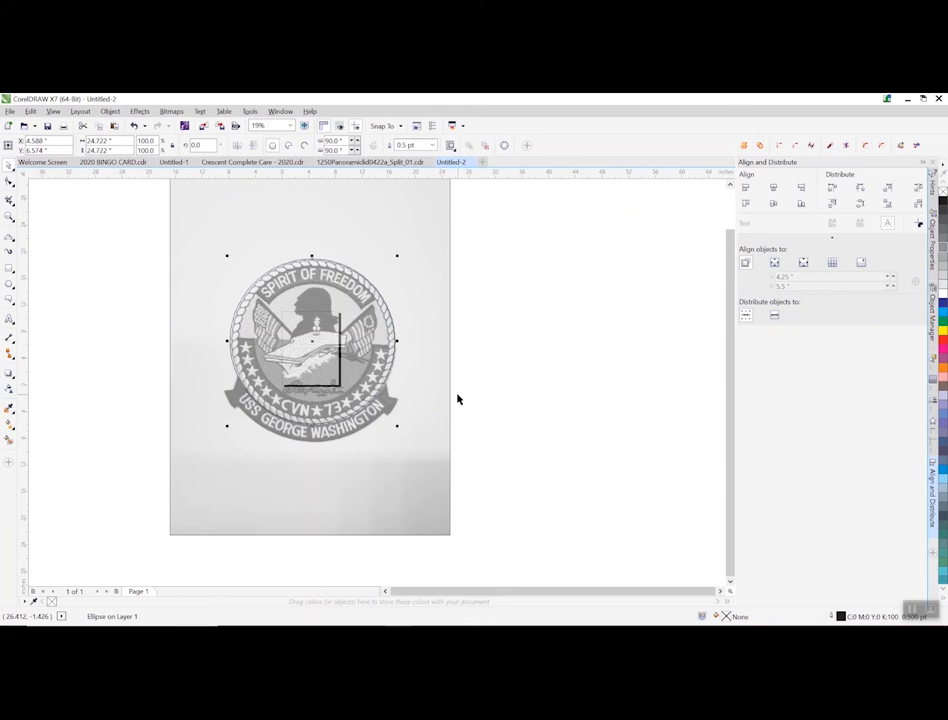
key("Right")
key("Right")
key("Right")
- Trace the upper edges of the patch's right ribbon tail with 2-Point Lines, from the circle to the tip, about 1.8 by 2.7 inches overall
scroll(303, 434, "up", 2)
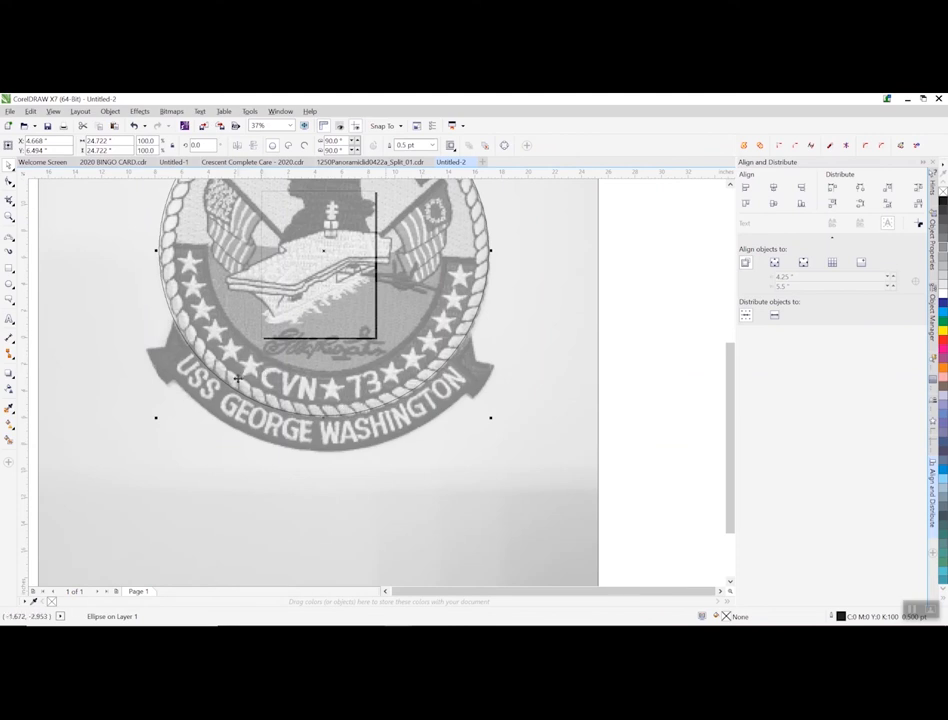
scroll(182, 279, "down", 2)
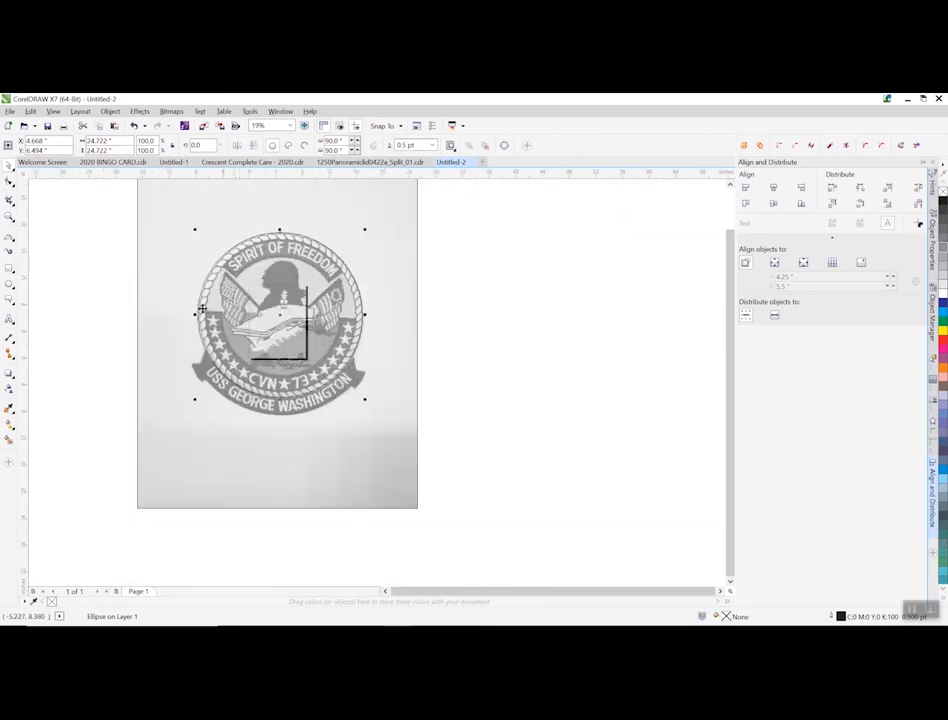
scroll(339, 369, "up", 2)
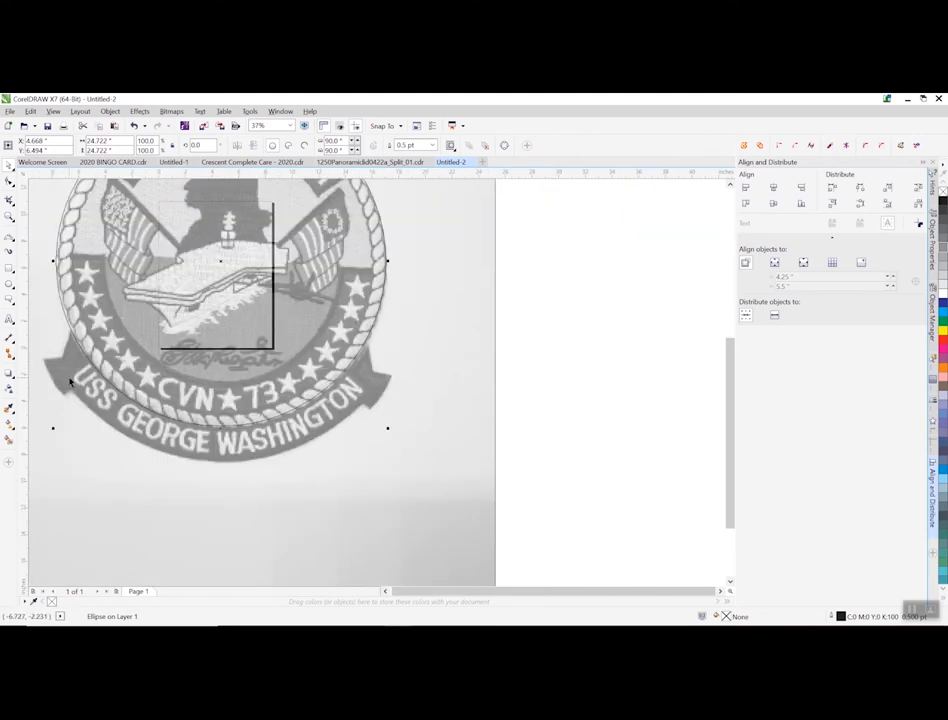
left_click(8, 240)
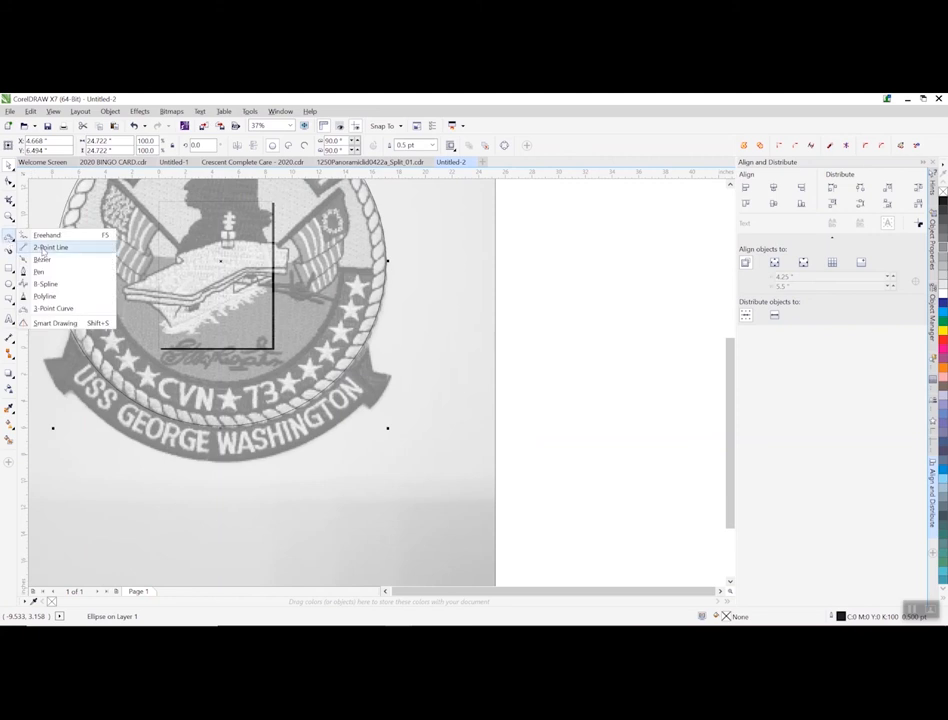
left_click(44, 247)
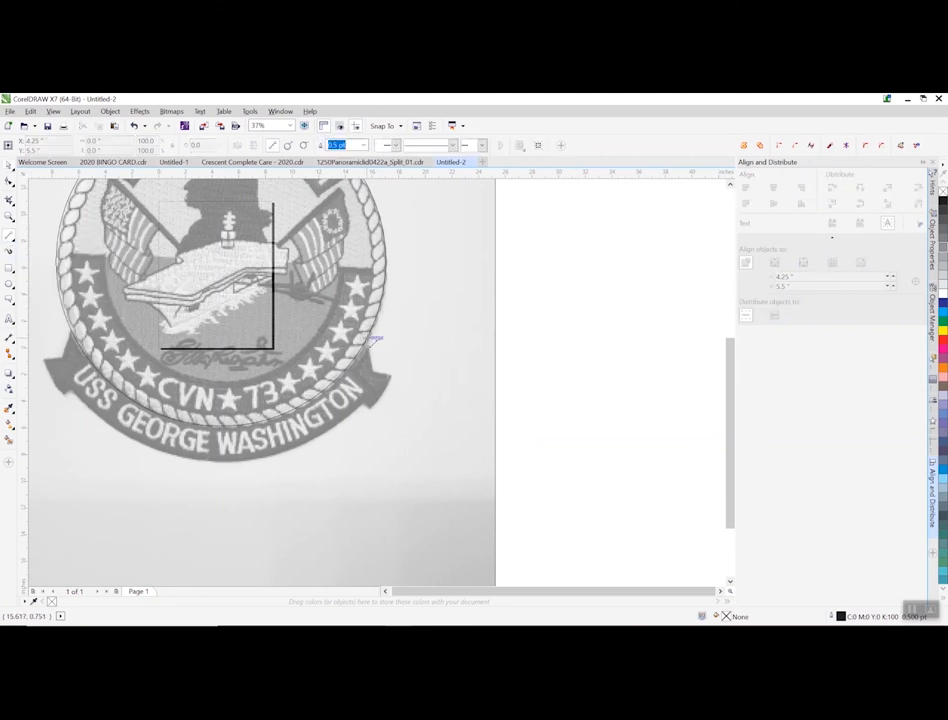
left_click_drag(372, 340, 391, 376)
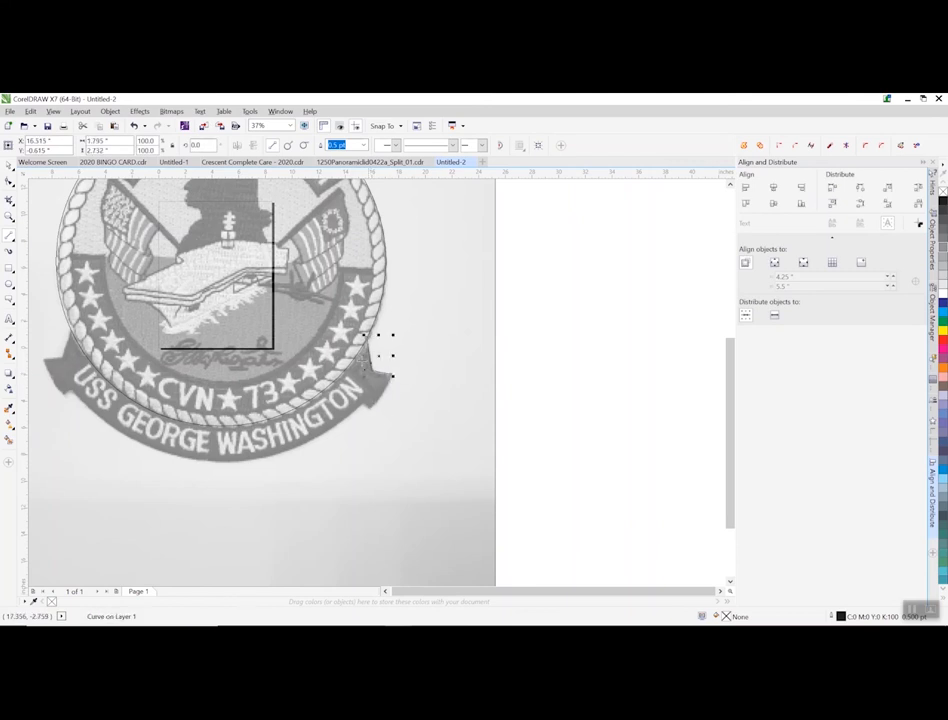
- Trace the outer edge of the right ribbon tail with a 3-Point Curve from its tip to its lower corner, undoing the first attempt
left_click(10, 237)
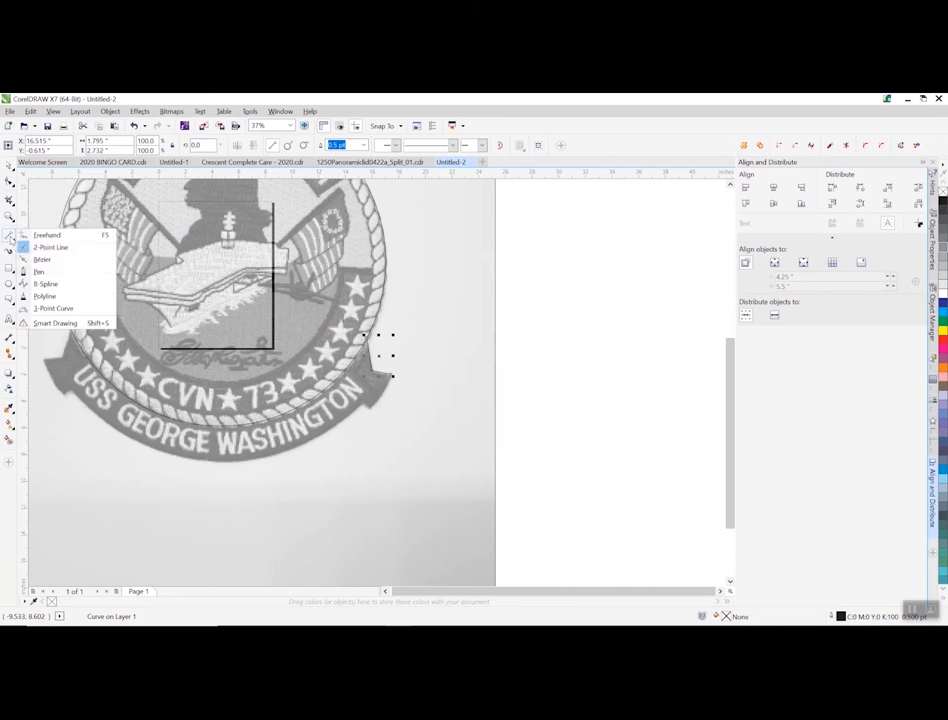
left_click(50, 308)
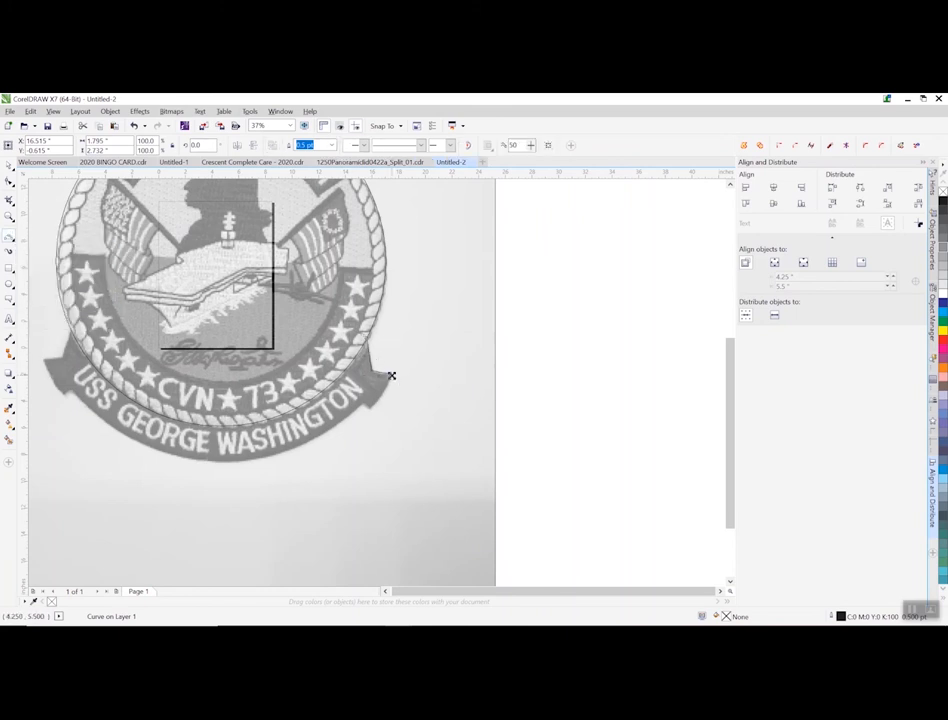
left_click_drag(391, 376, 380, 413)
left_click(134, 126)
left_click_drag(391, 375, 384, 399)
- Add a short 2-Point Line from the right ribbon tail's lower corner inward to the banner's bottom edge
left_click(9, 240)
left_click(45, 247)
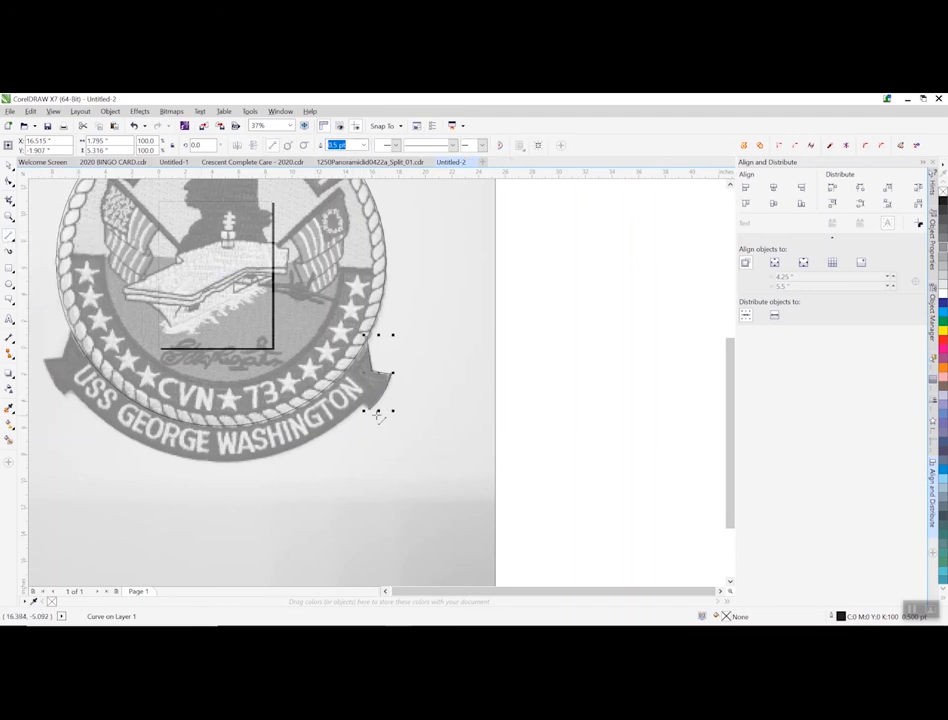
left_click_drag(374, 410, 366, 406)
scroll(368, 408, "up", 8)
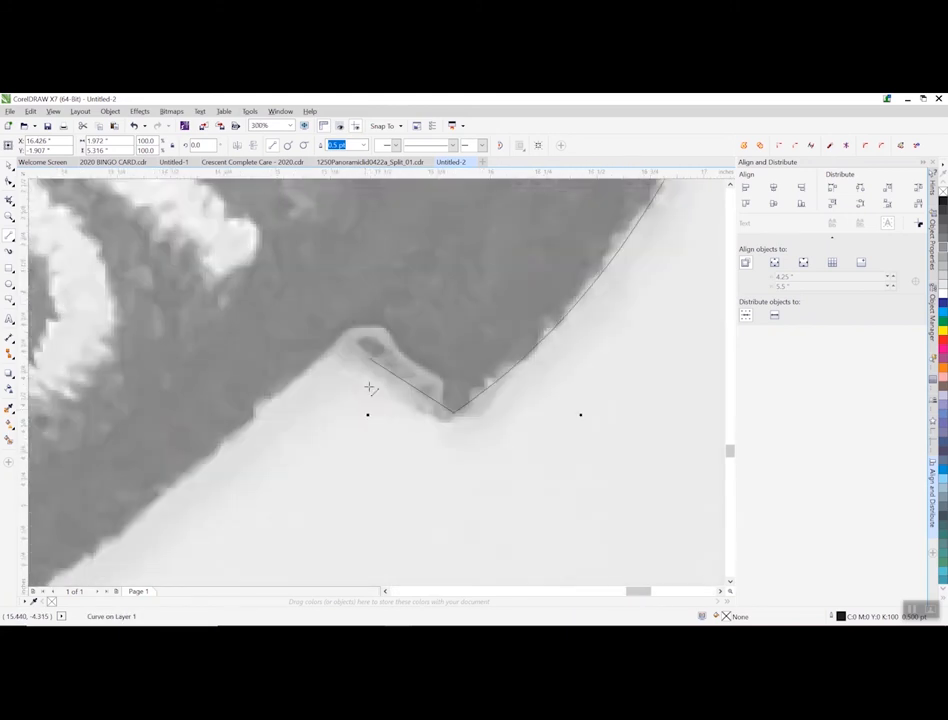
scroll(372, 362, "down", 8)
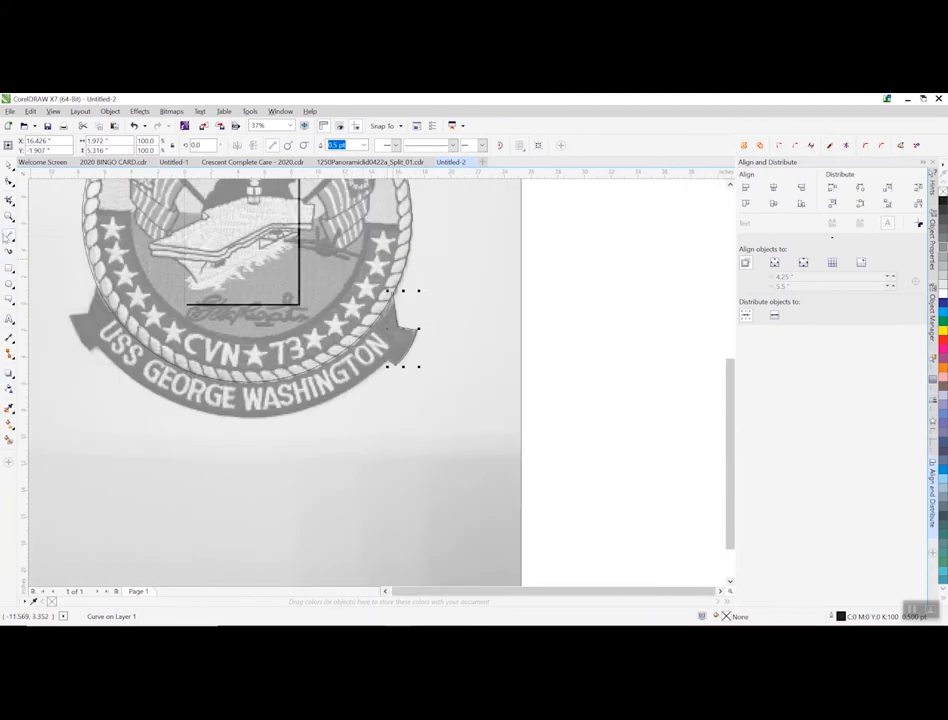
- Trace the banner's curved bottom edge with a 3-Point Curve spanning about 22 inches from the right tail to the left tail
left_click(8, 236)
left_click(50, 310)
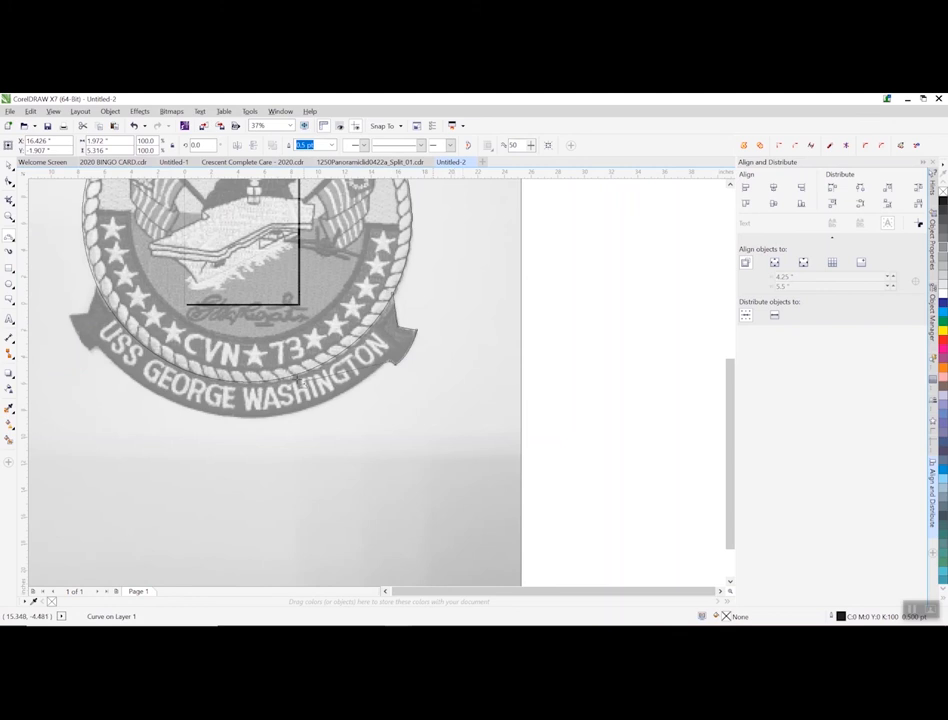
left_click_drag(395, 364, 101, 345)
left_click_drag(100, 346, 98, 348)
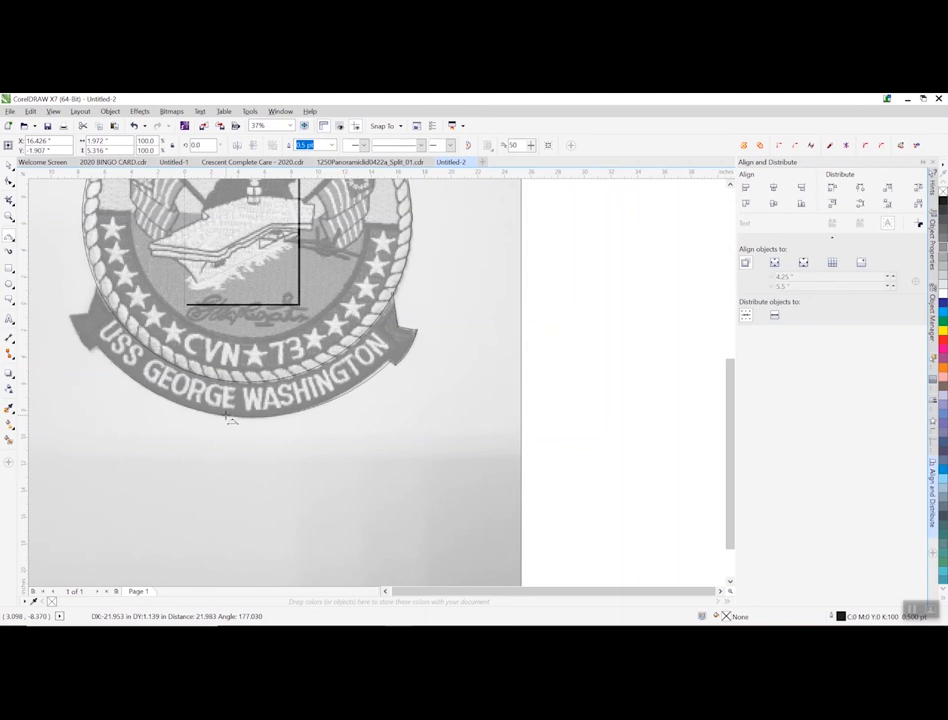
left_click(230, 418)
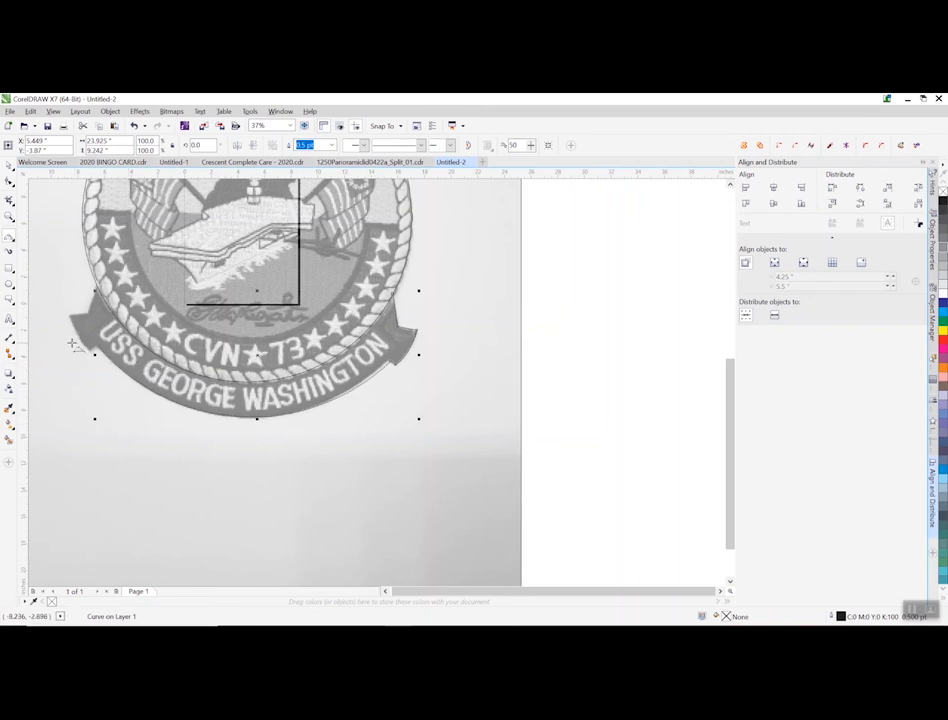
- Add a short 2-Point Line from the left end of the banner's bottom edge to the left ribbon tail's lower corner
scroll(72, 345, "up", 5)
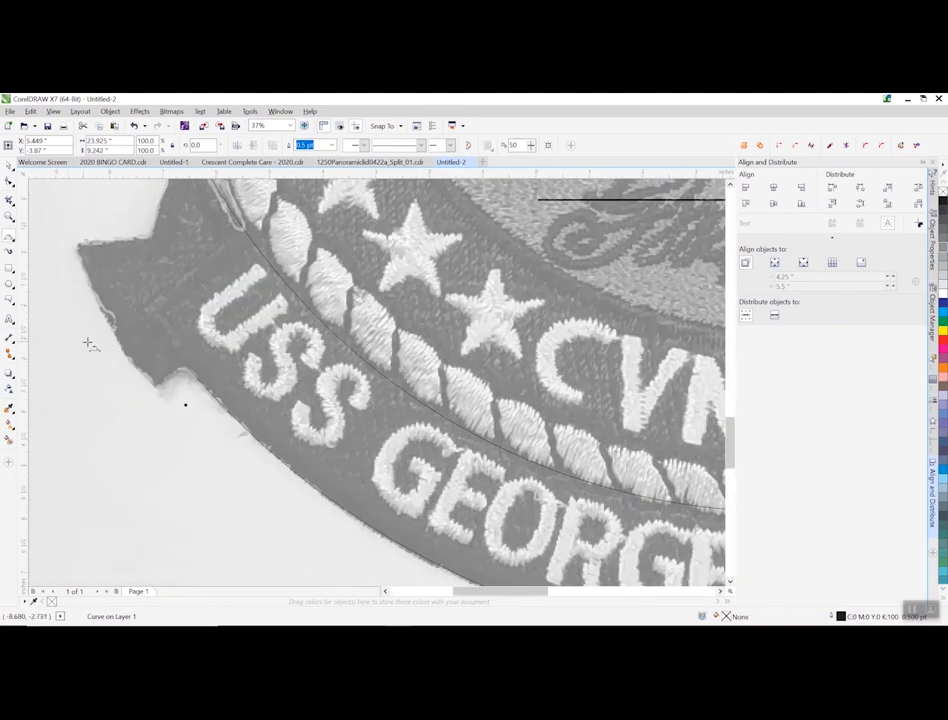
left_click(9, 240)
left_click(45, 246)
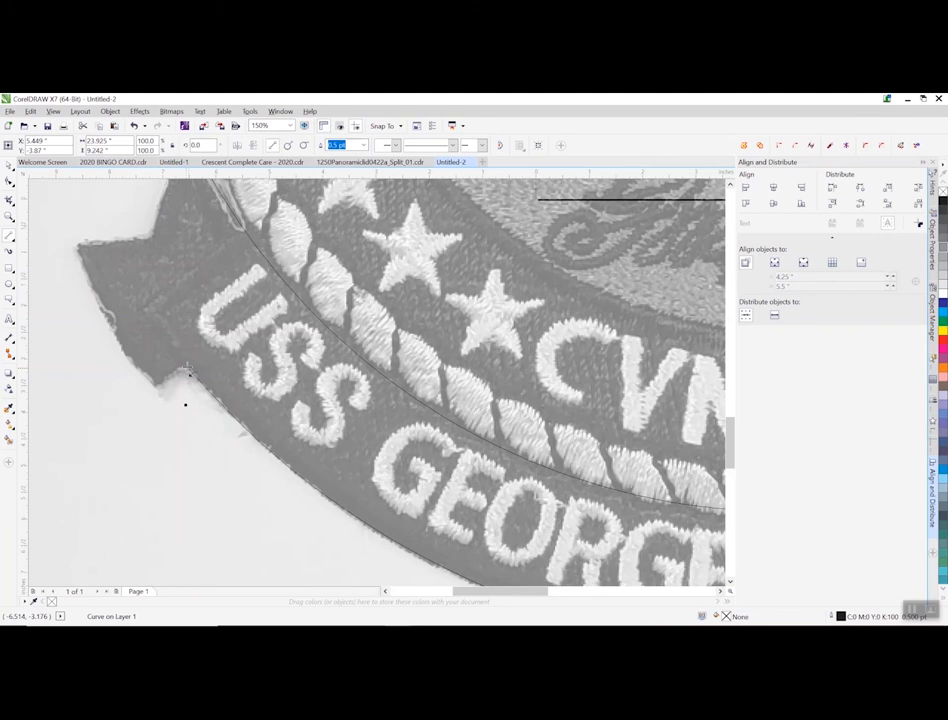
left_click_drag(188, 370, 153, 395)
- Trace the outer edge of the left ribbon tail with a 3-Point Curve about 3.1 inches long from its lower corner to its tip
left_click(10, 237)
left_click(53, 303)
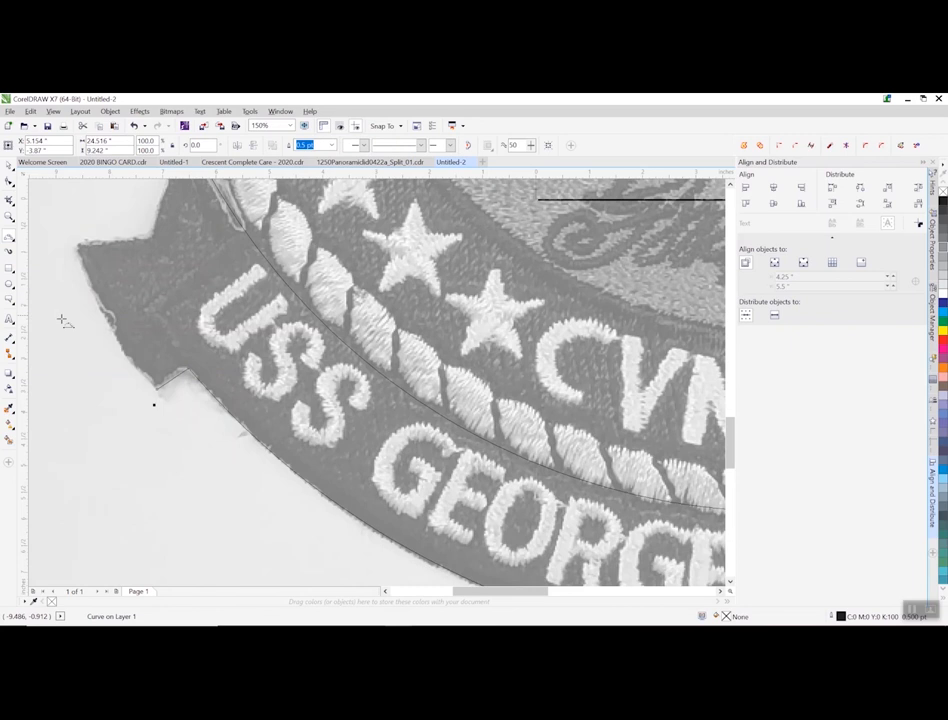
left_click_drag(154, 385, 75, 242)
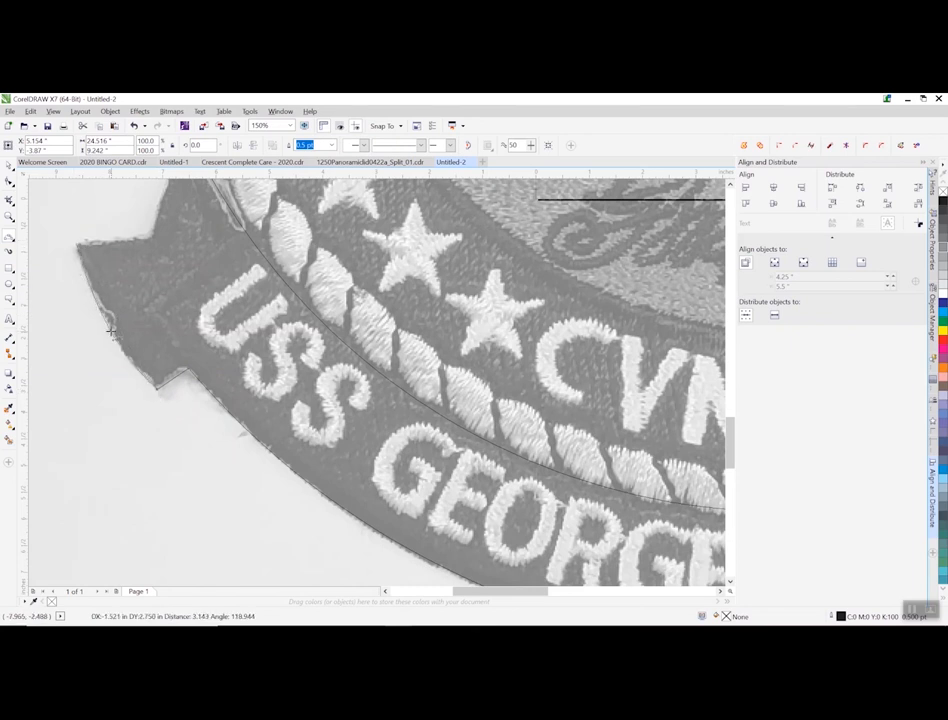
left_click(109, 299)
- Trace the upper edges of the left ribbon tail with 2-Point Lines from the tip inward and up to the circle
left_click(8, 237)
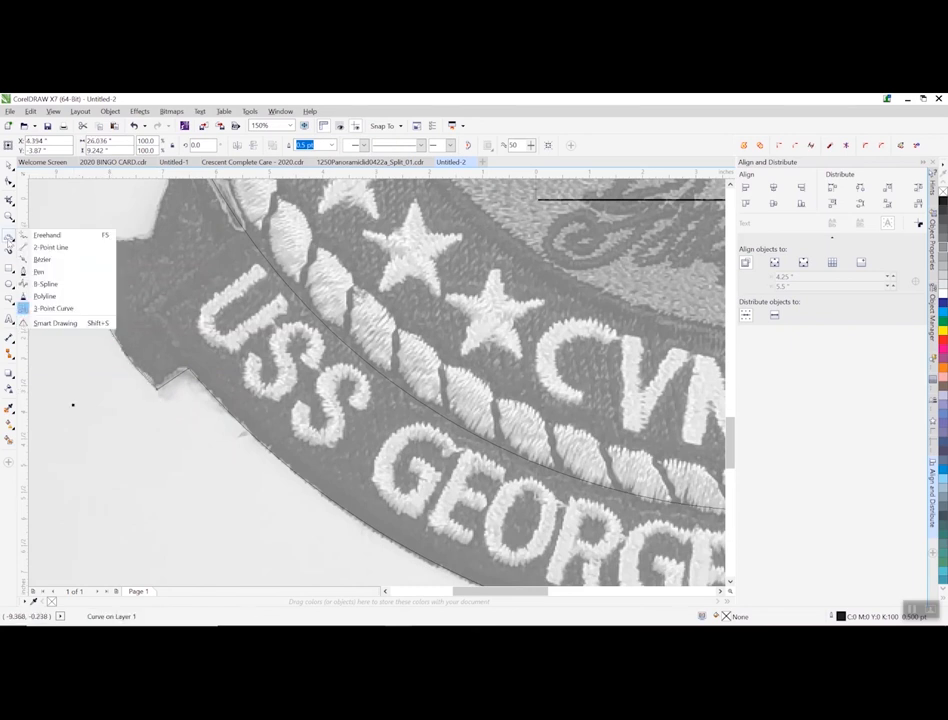
left_click(50, 246)
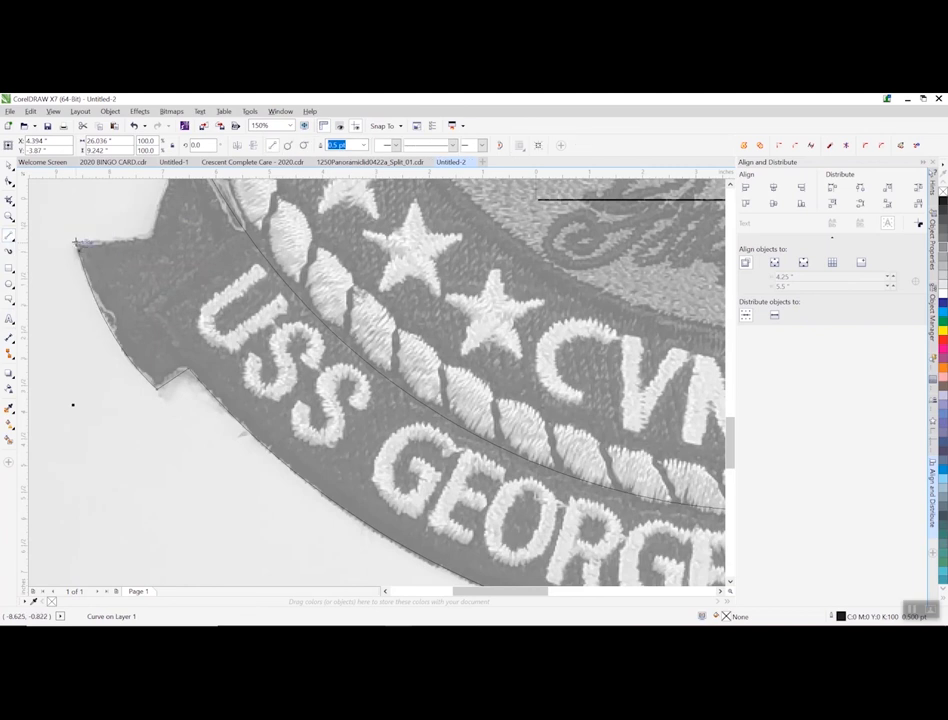
left_click_drag(75, 242, 152, 236)
scroll(156, 278, "down", 1)
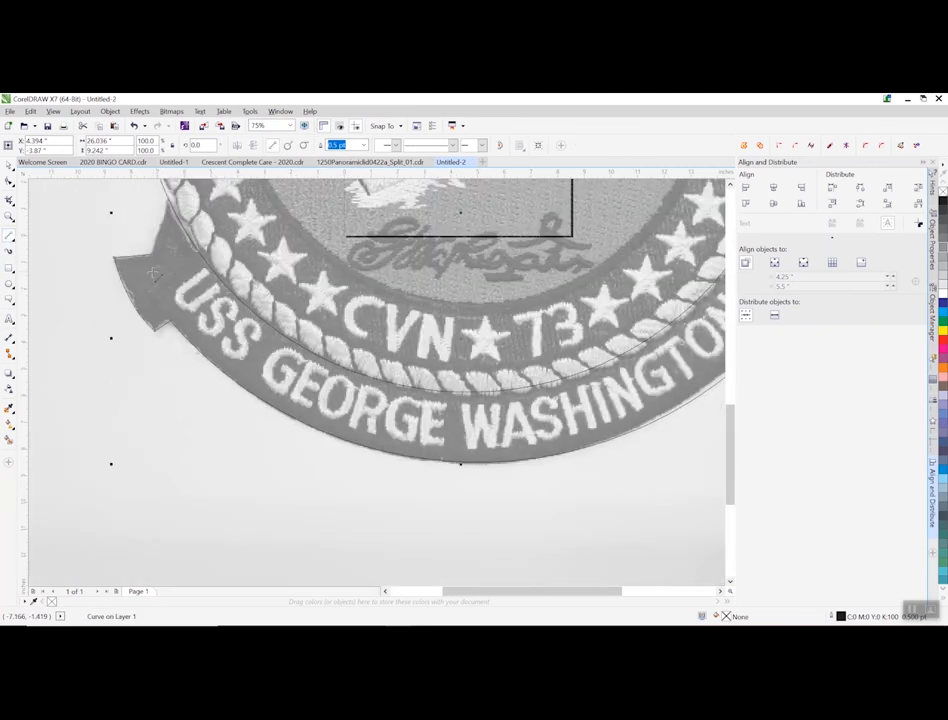
left_click_drag(153, 262, 171, 200)
- Select the circle traced around the patch and convert it to curves
scroll(171, 200, "down", 2)
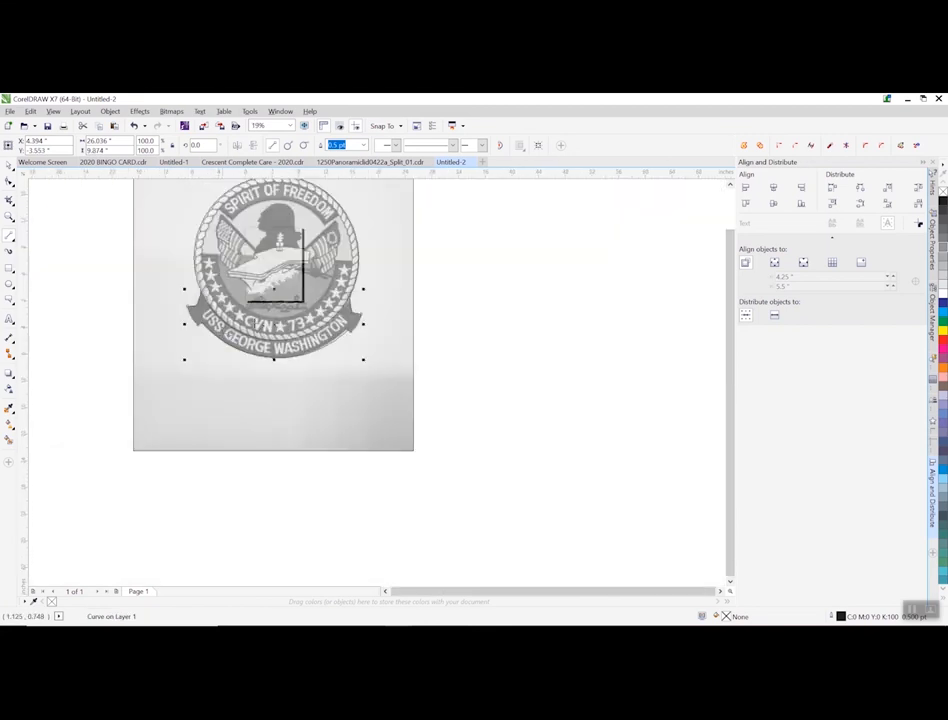
scroll(184, 248, "down", 1)
scroll(184, 197, "up", 1)
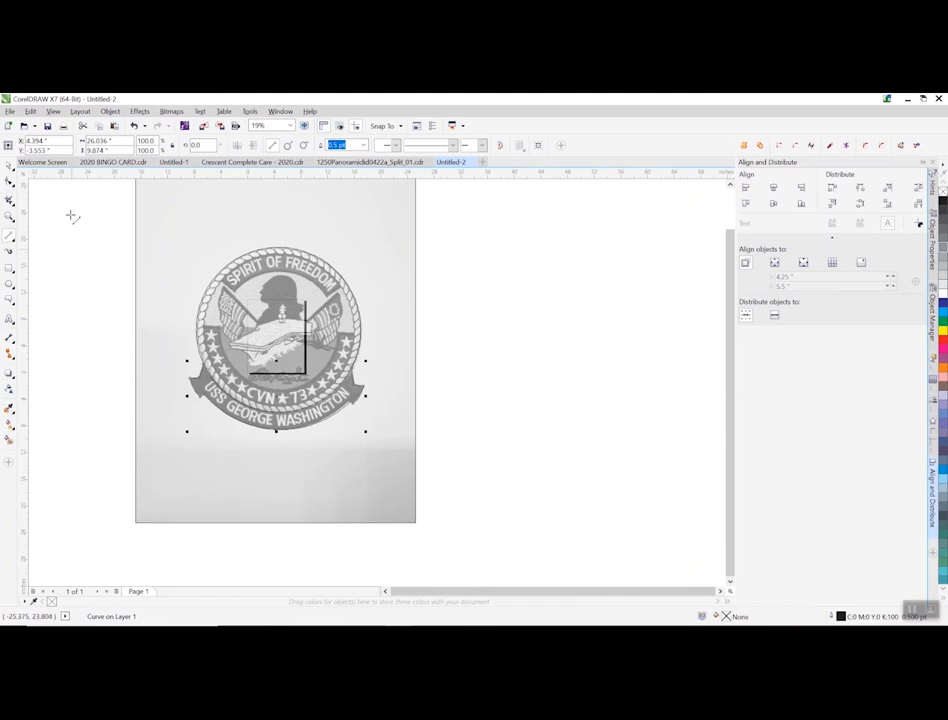
left_click(8, 165)
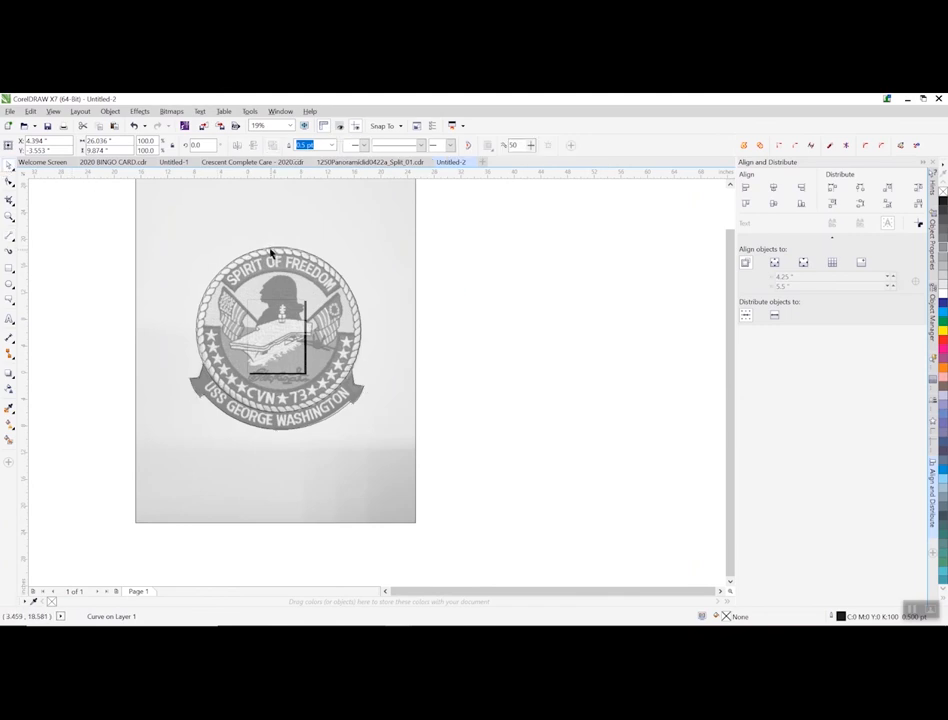
left_click(271, 254)
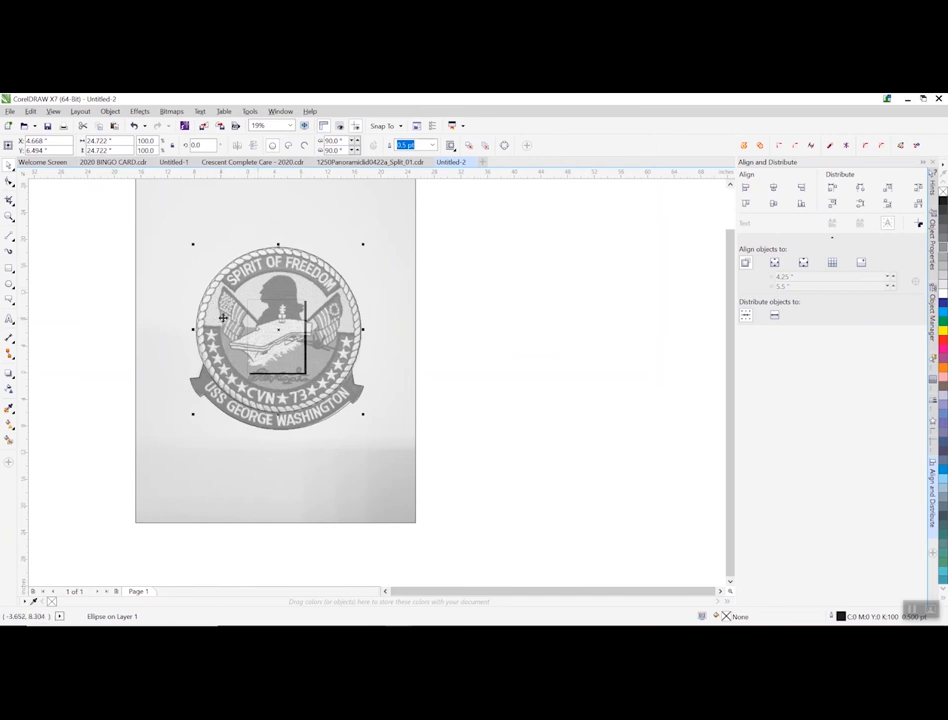
left_click(109, 111)
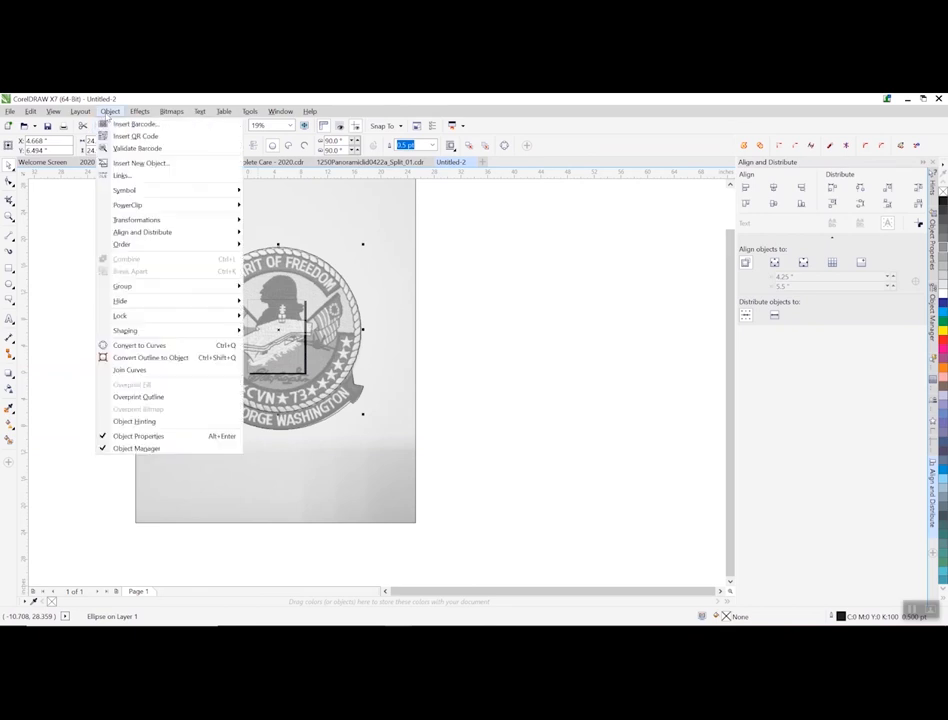
left_click(139, 349)
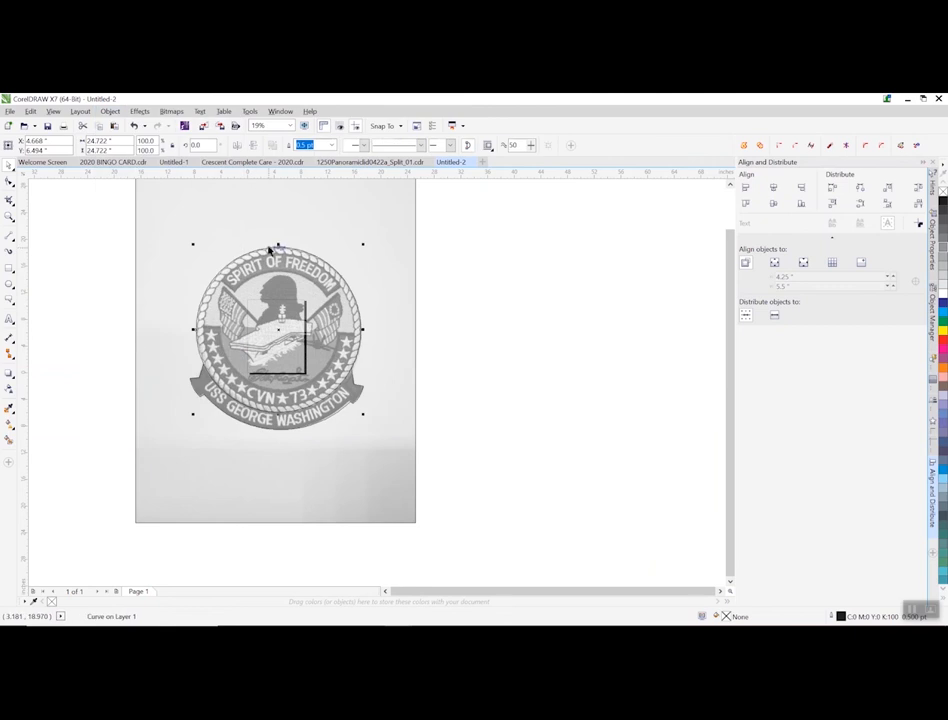
- Add a node with the Shape tool where the circle meets the top of the left ribbon tail
key("F10")
scroll(271, 250, "up", 5)
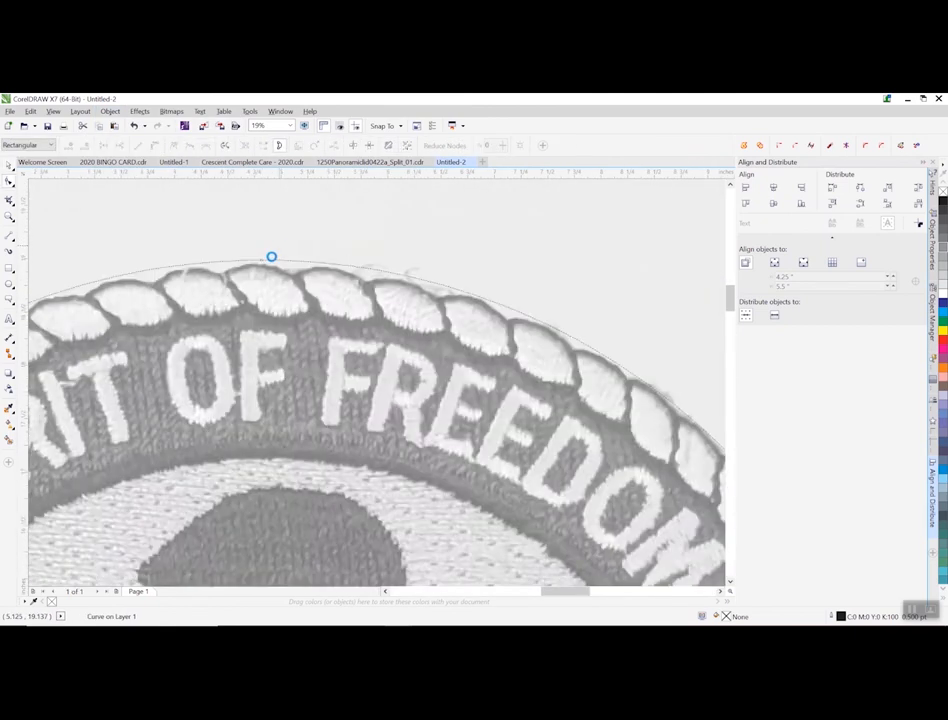
scroll(262, 269, "down", 5)
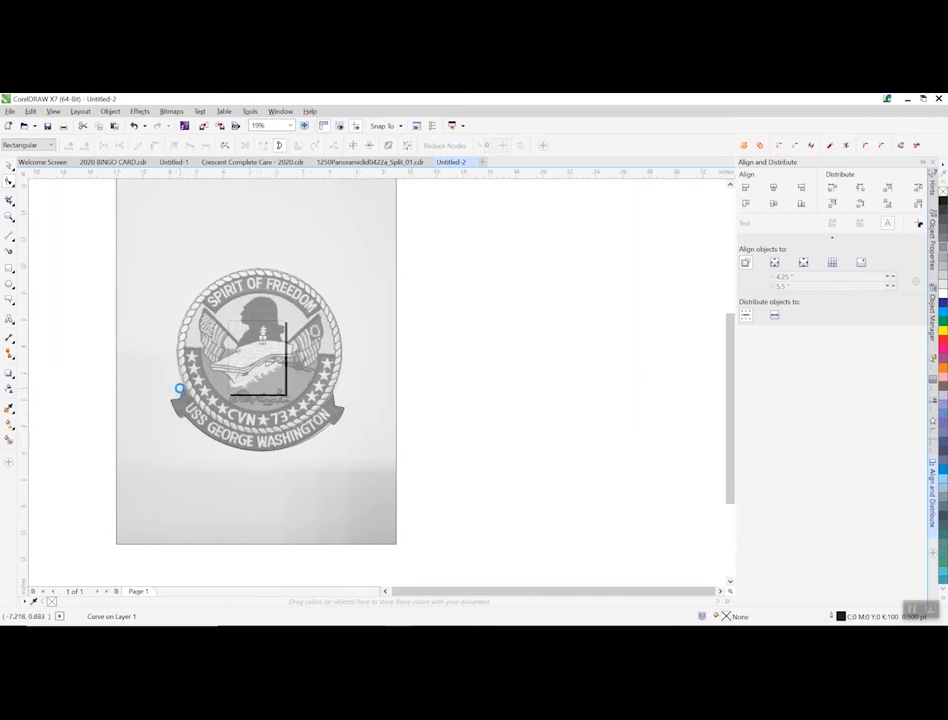
scroll(184, 393, "up", 4)
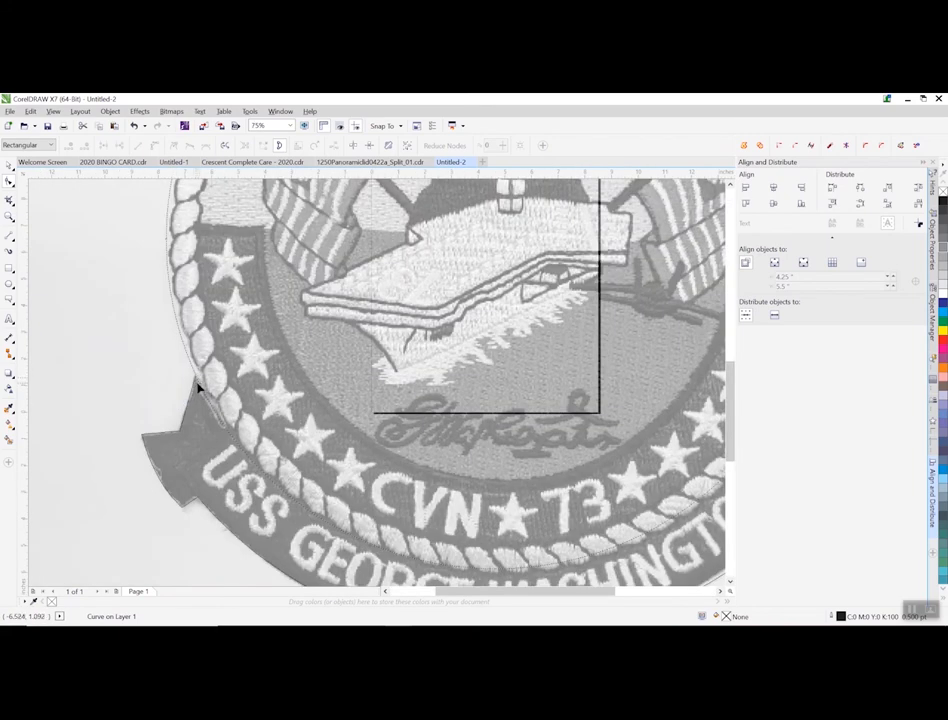
scroll(197, 380, "up", 2)
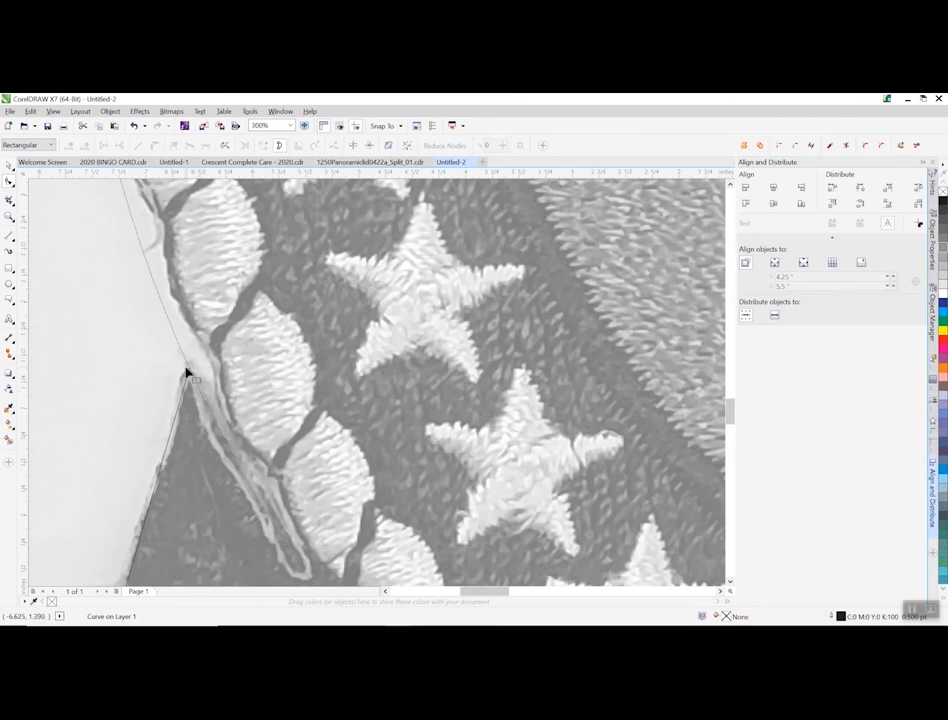
left_click(188, 373)
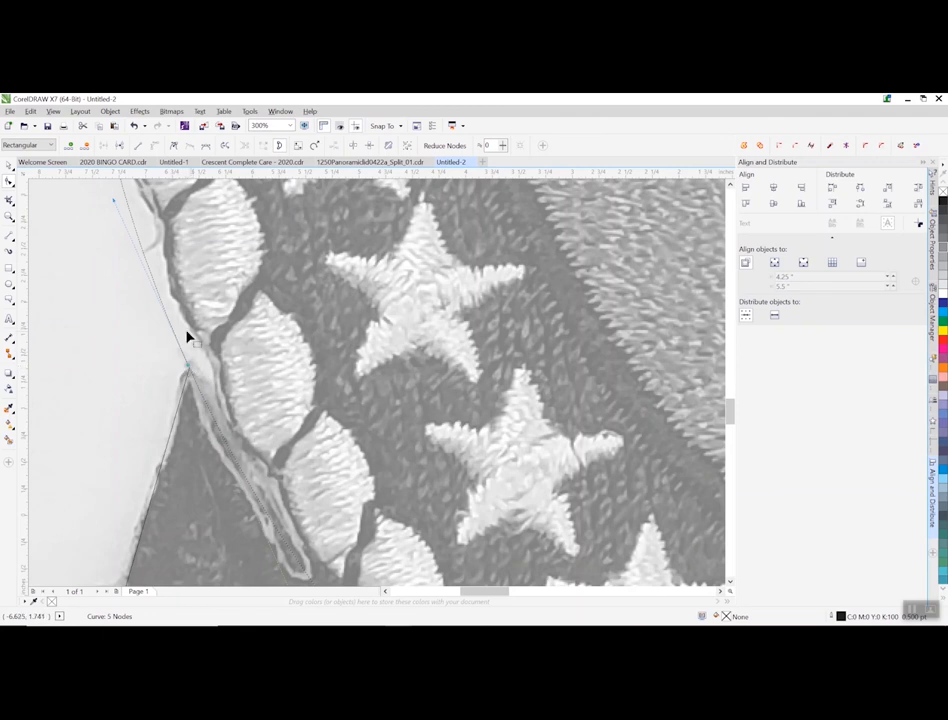
- Add a node where the circle meets the right ribbon tail and delete the circle segment directly below it
scroll(187, 337, "down", 5)
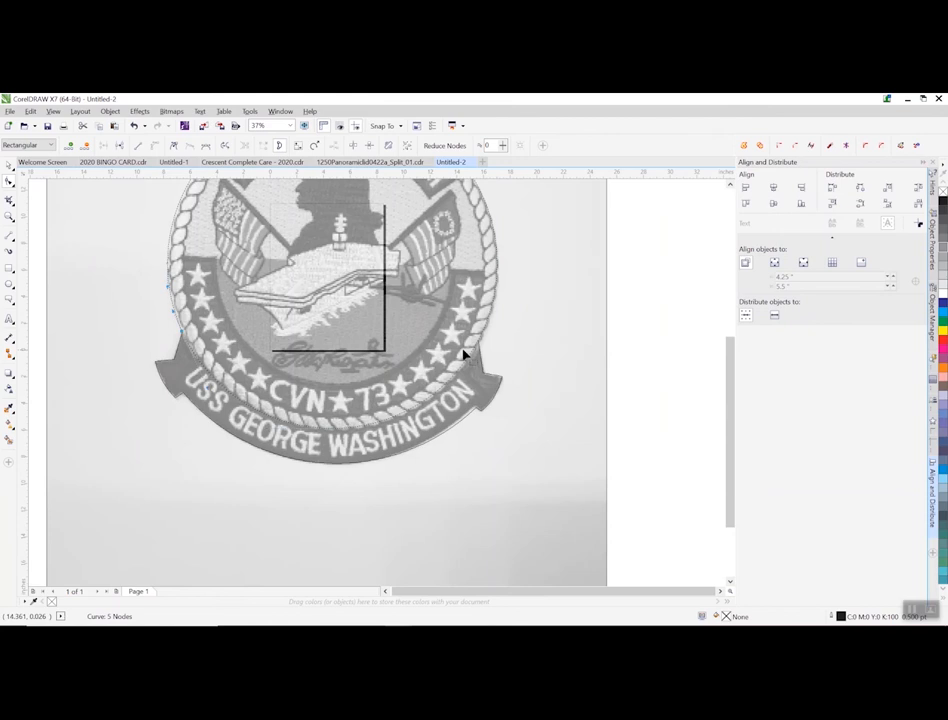
scroll(463, 354, "up", 5)
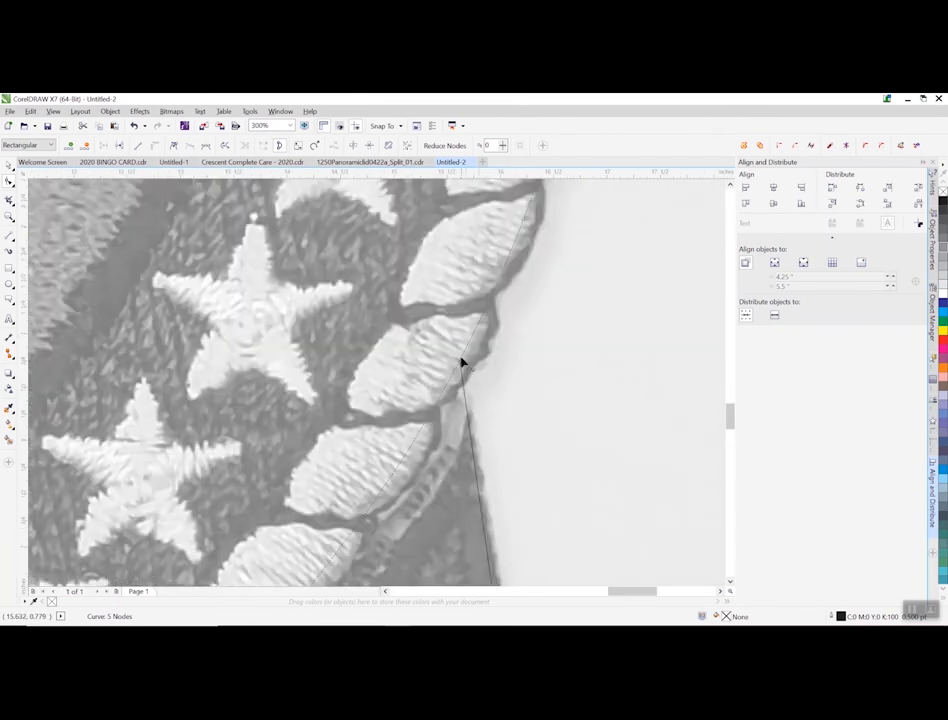
double_click(461, 362)
left_click(439, 399)
double_click(433, 409)
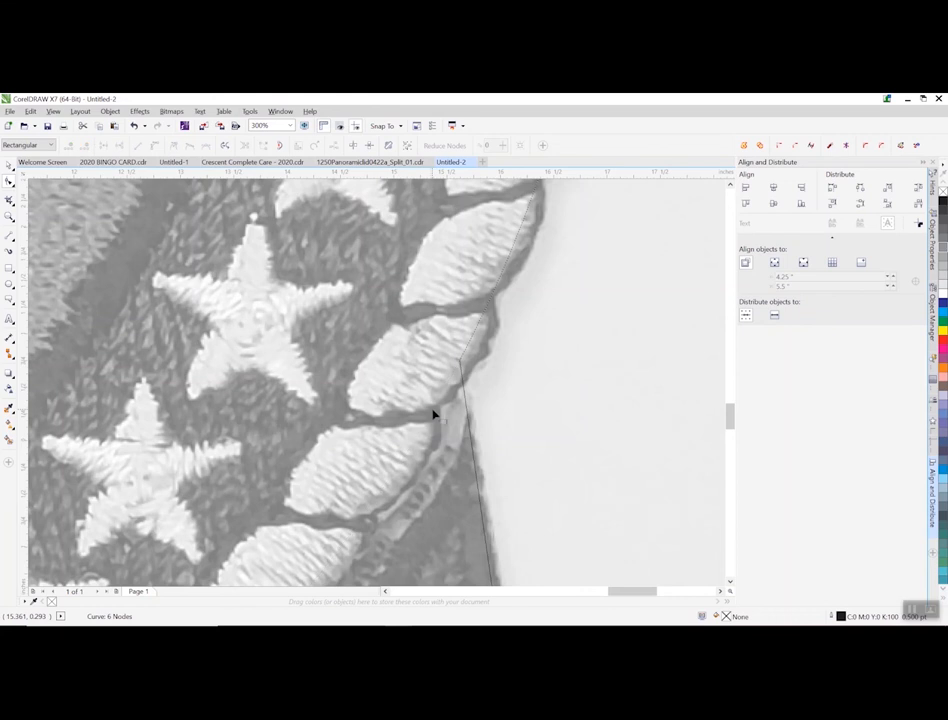
- Delete the circle's bottom node to remove the rest of the lower arc between the two ribbon tails
scroll(428, 407, "down", 8)
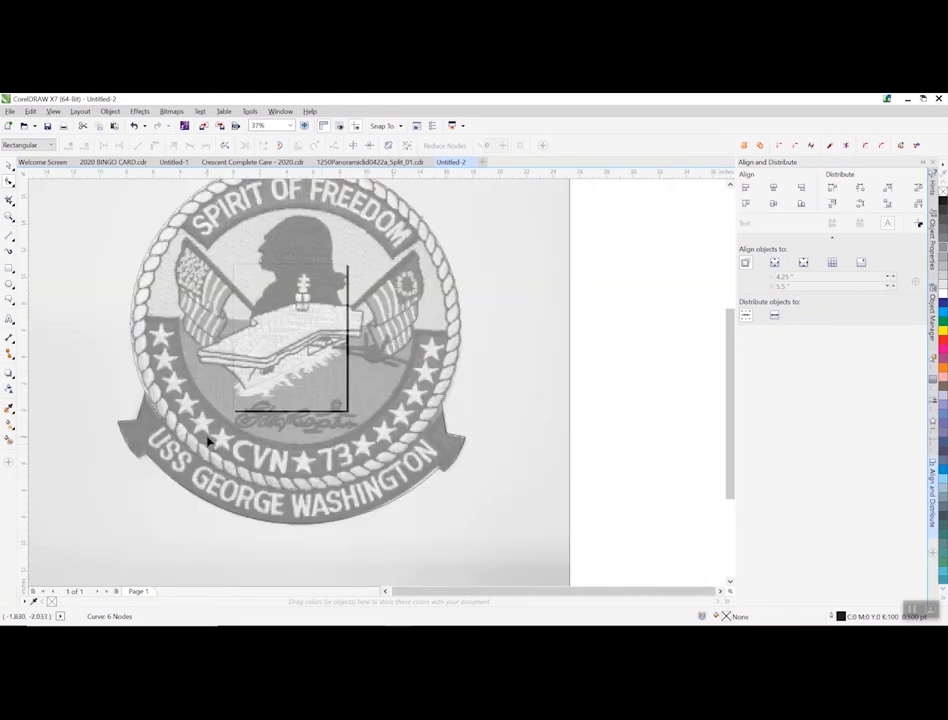
double_click(296, 492)
scroll(330, 438, "down", 3)
scroll(318, 443, "up", 2)
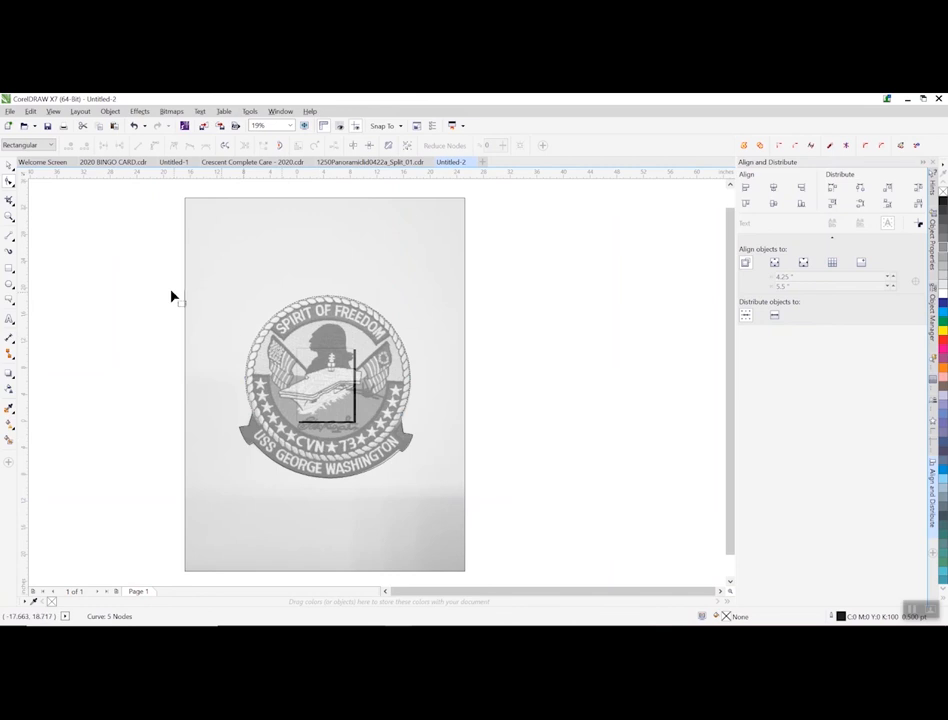
- Select the trimmed circle and the banner outline together and combine them into one curve
left_click_drag(155, 282, 459, 479)
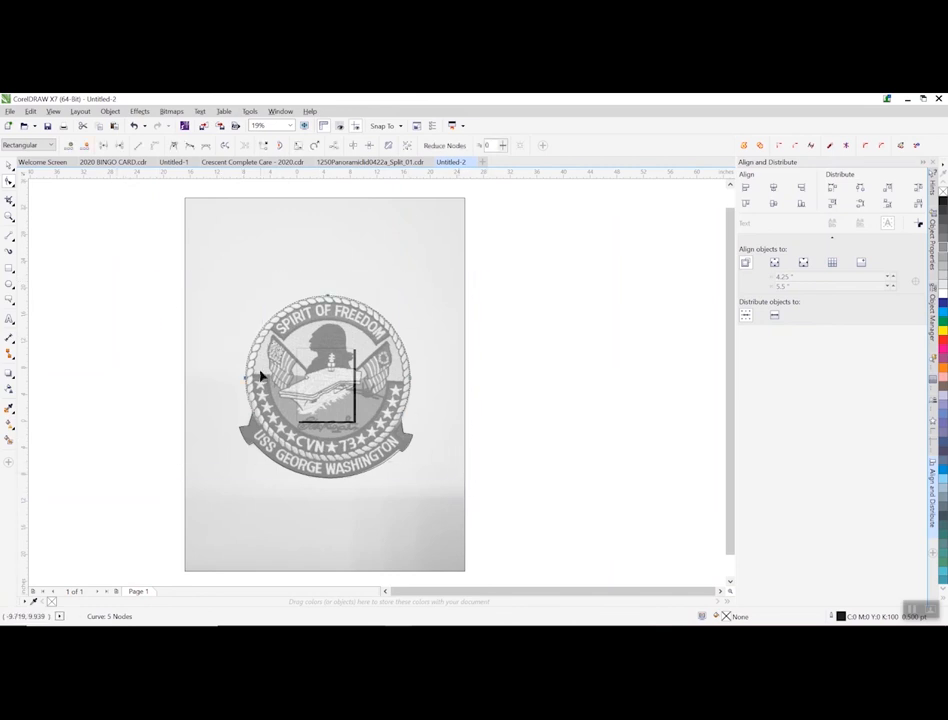
left_click(110, 246)
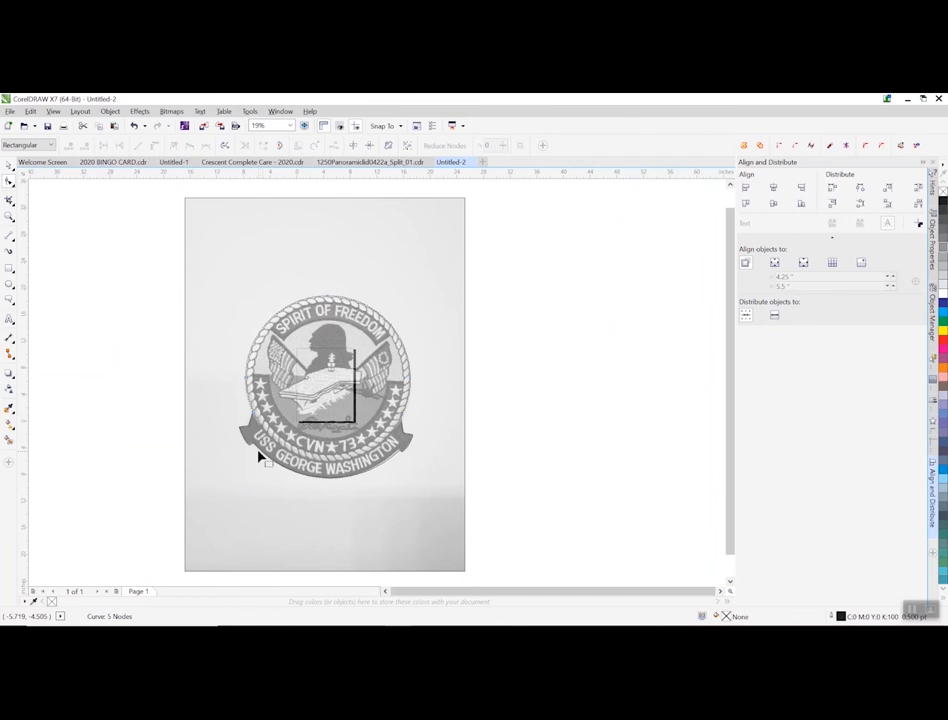
left_click(258, 454)
left_click(250, 405, "shift")
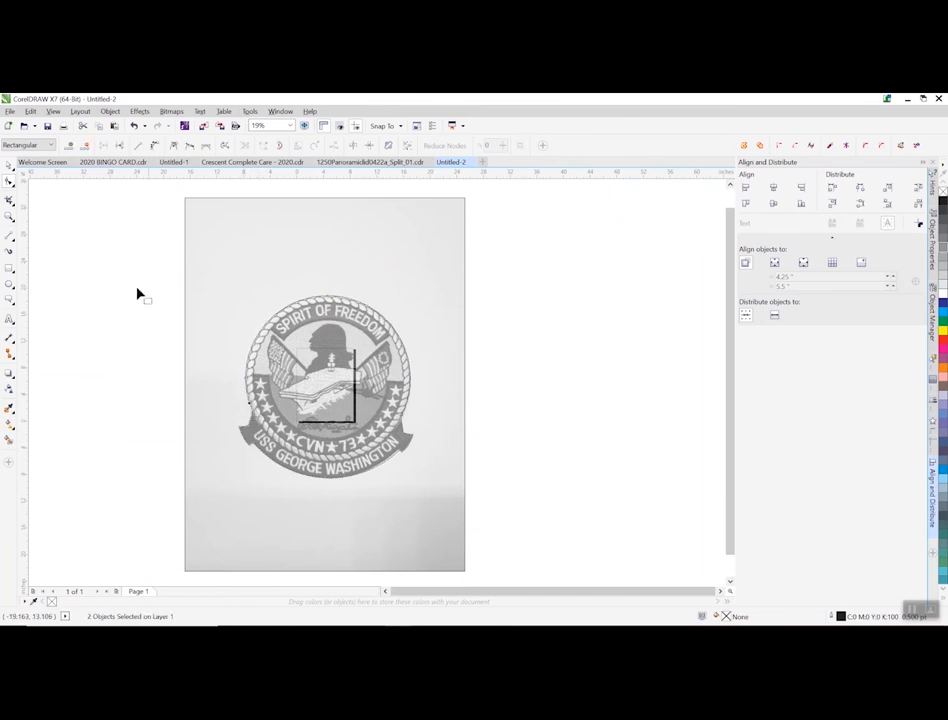
left_click(9, 166)
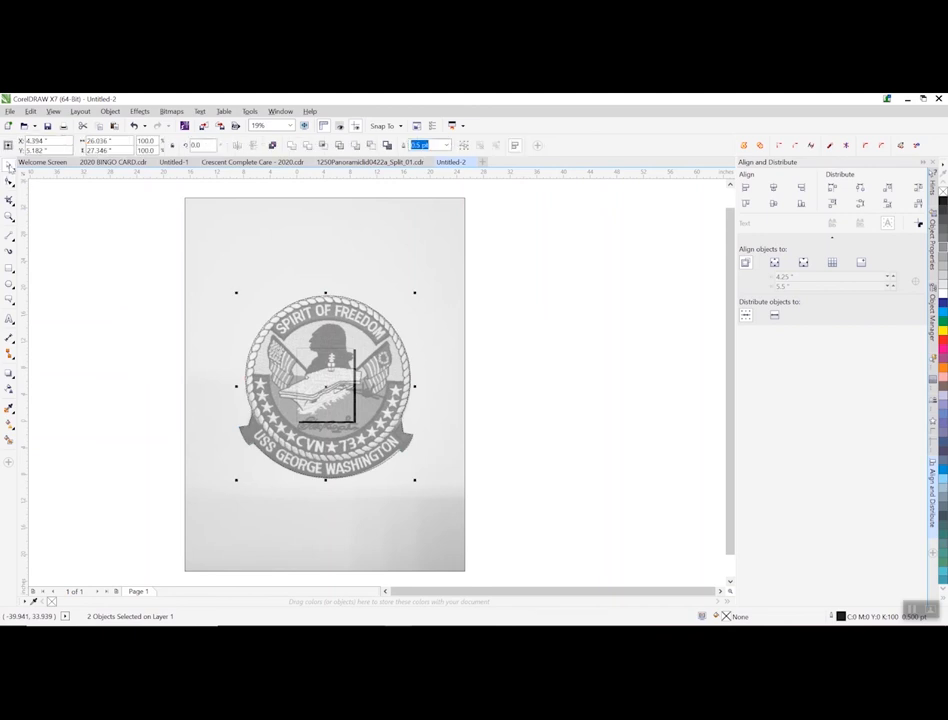
left_click(110, 111)
left_click(130, 258)
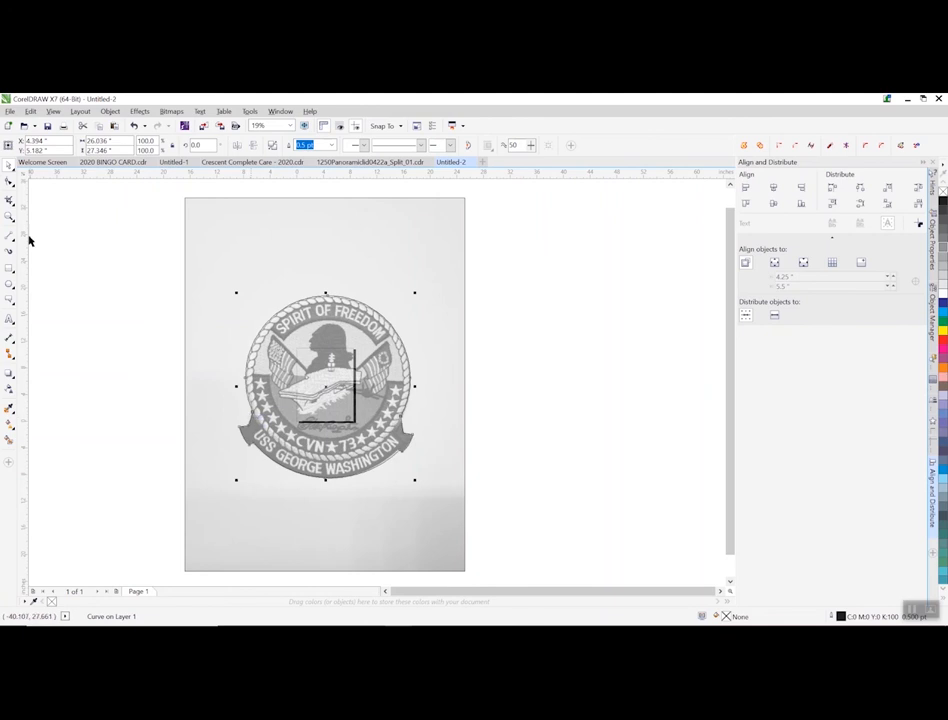
- Join the end nodes of the circle and banner outline at the left ribbon tail, undoing the stray node move first
left_click(10, 182)
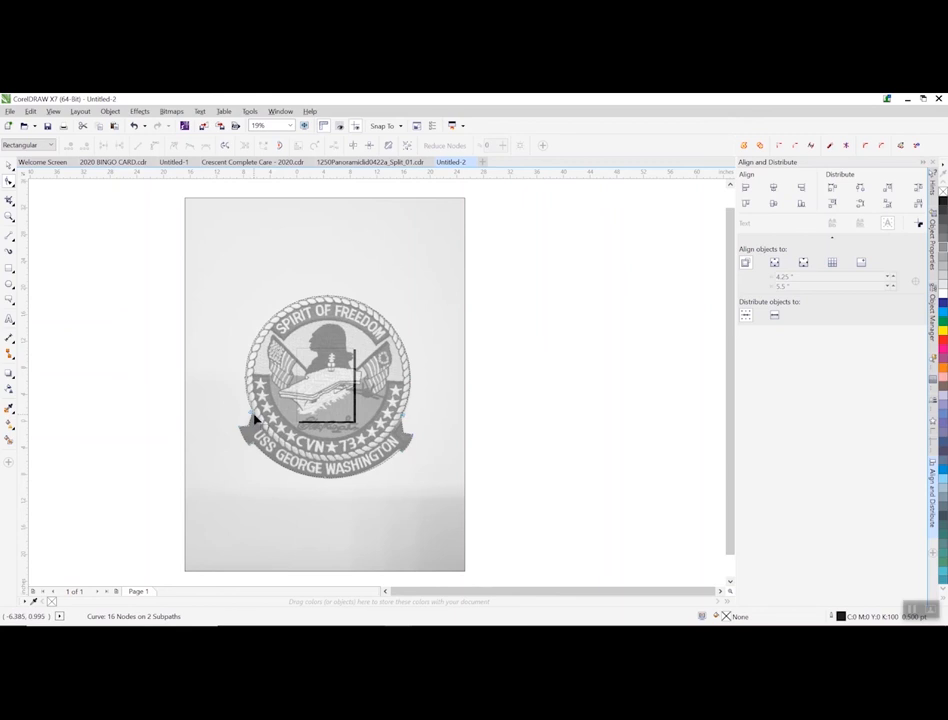
scroll(254, 417, "up", 3)
left_click_drag(246, 405, 272, 395)
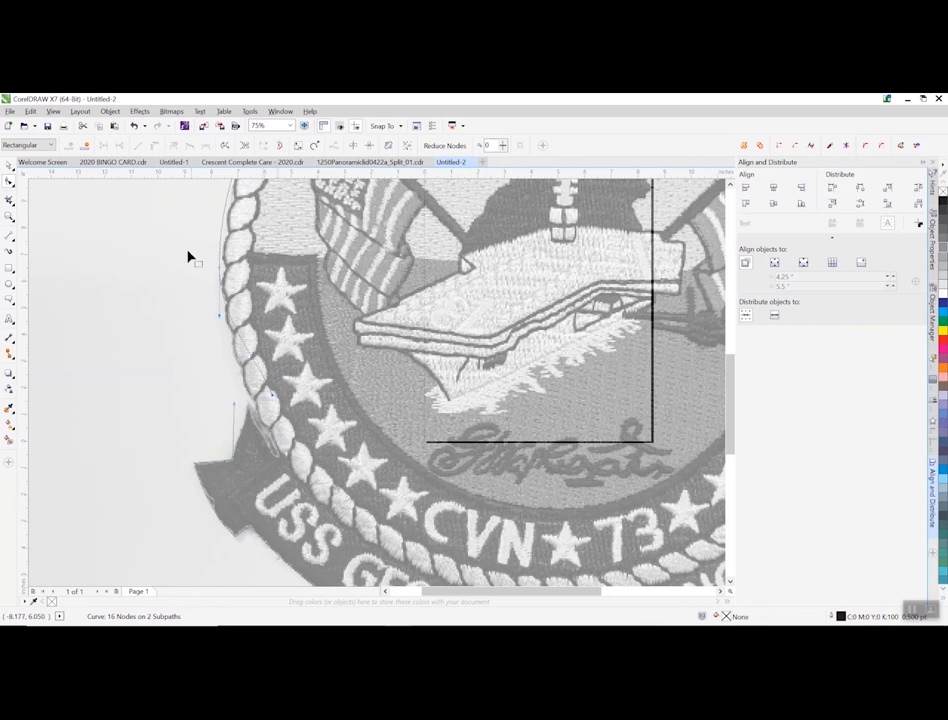
key("ctrl+z")
left_click_drag(234, 407, 251, 407)
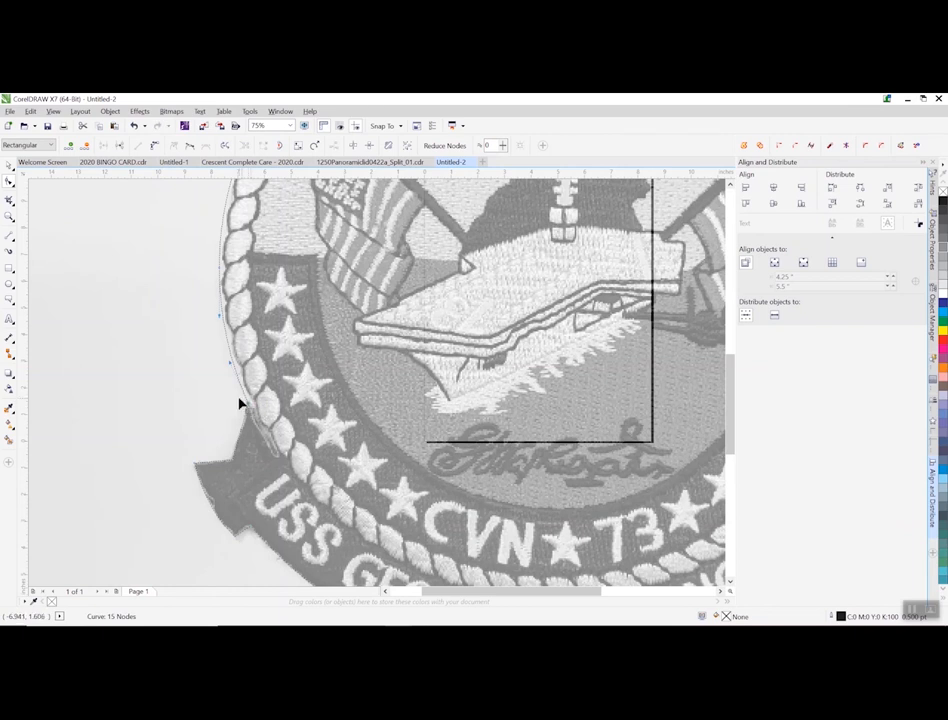
- Join the end nodes of the circle and banner outline at the right ribbon tail to close the shape
scroll(225, 380, "down", 4)
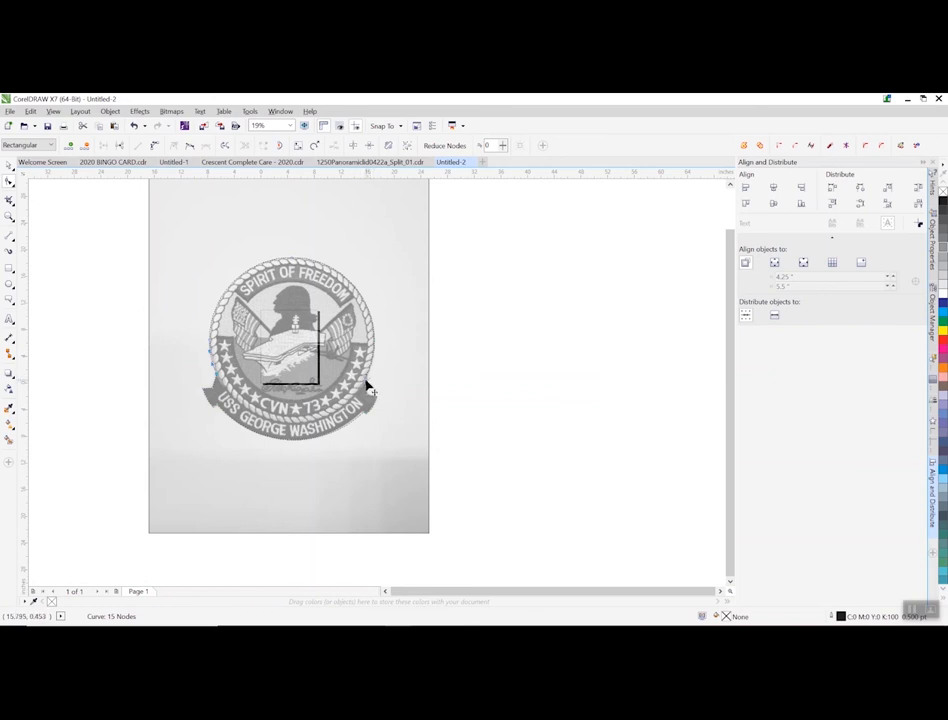
scroll(368, 386, "up", 4)
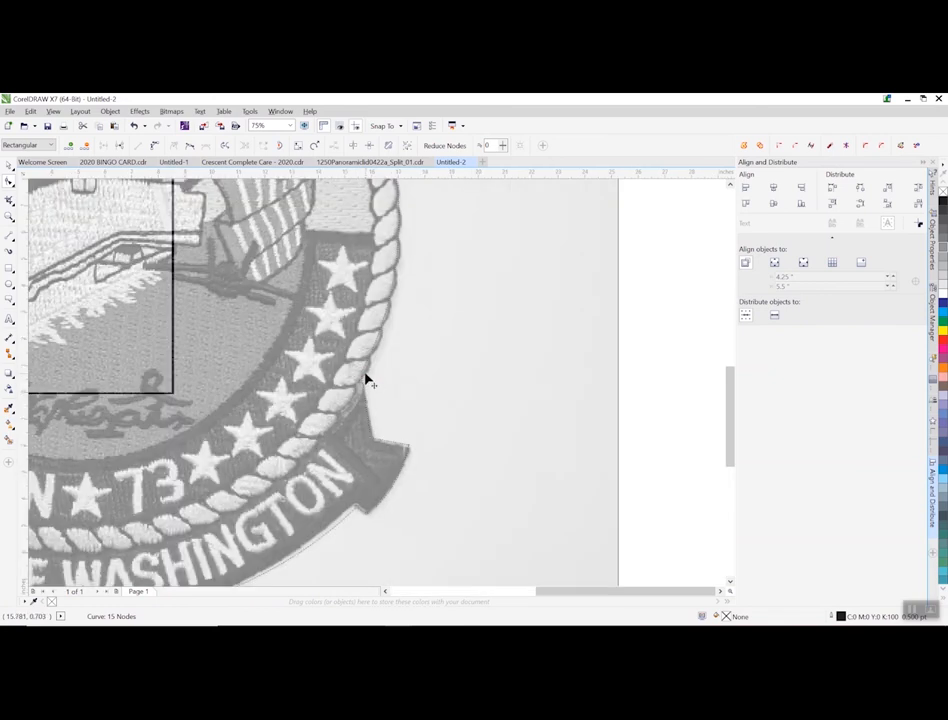
mouse_move(368, 381)
left_mouse_down()
mouse_move(391, 381)
mouse_move(363, 373)
left_mouse_up()
scroll(375, 389, "down", 1)
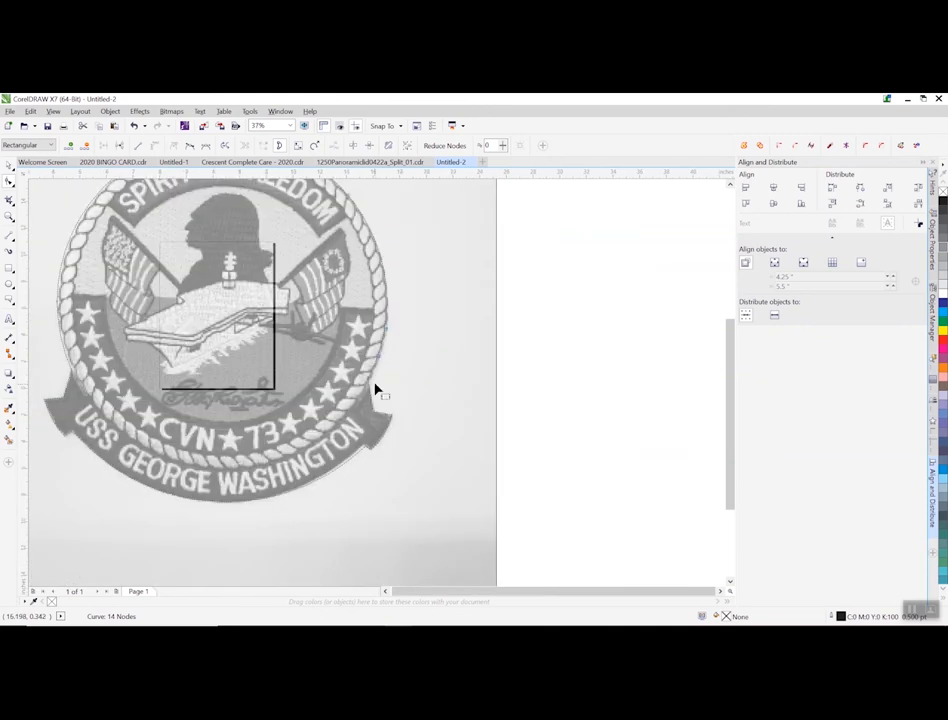
left_click(382, 399)
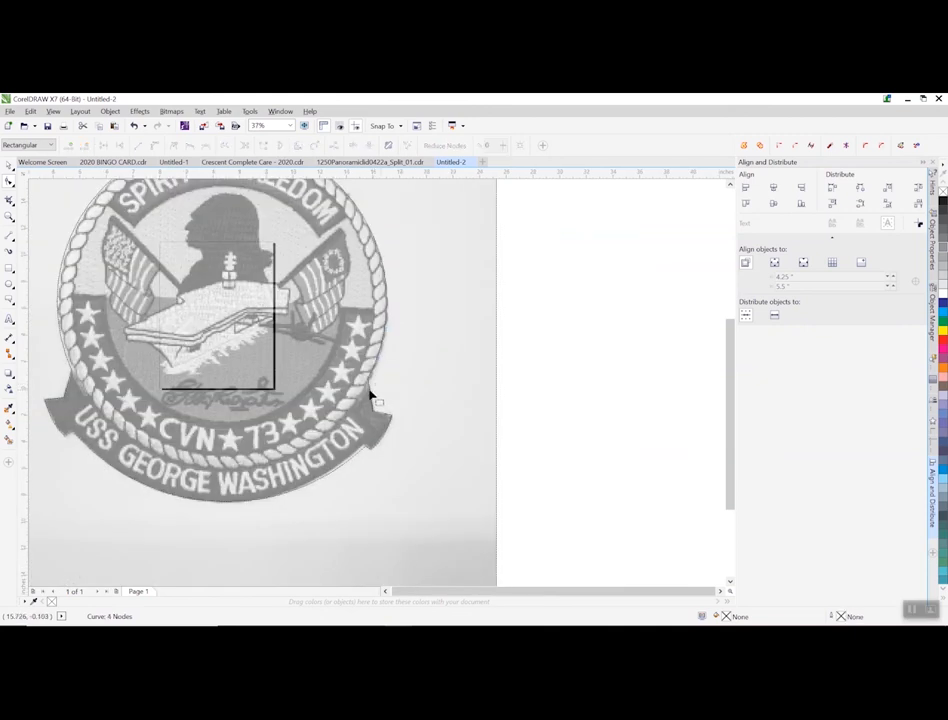
- Select the combined curve and move the node where the lower banner arc meets the right ribbon tail onto the patch edge
left_click(369, 393)
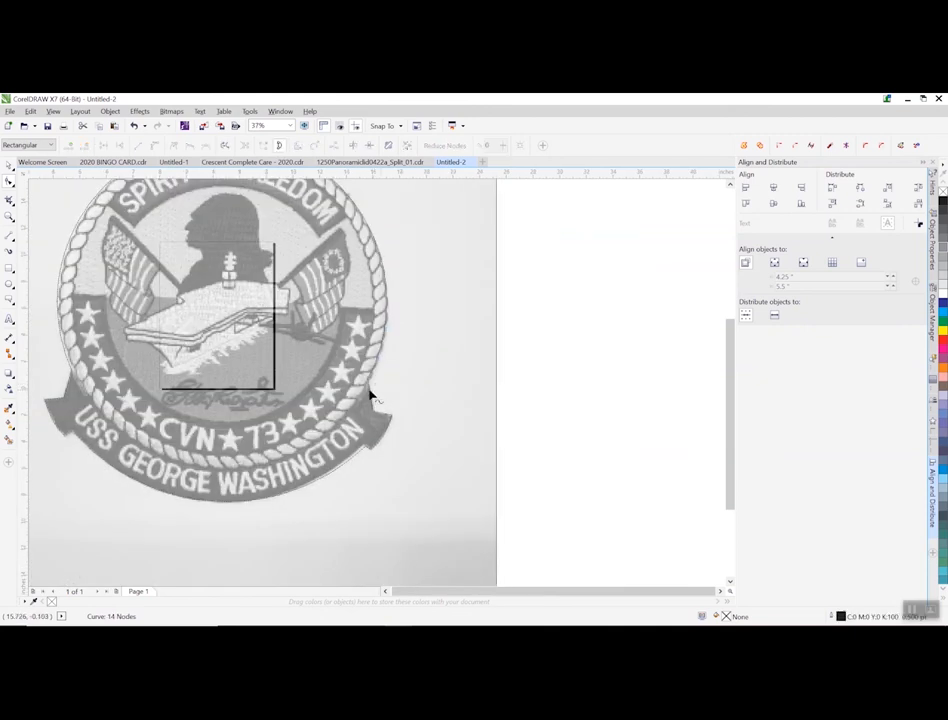
left_click(367, 453)
left_click_drag(365, 446, 363, 444)
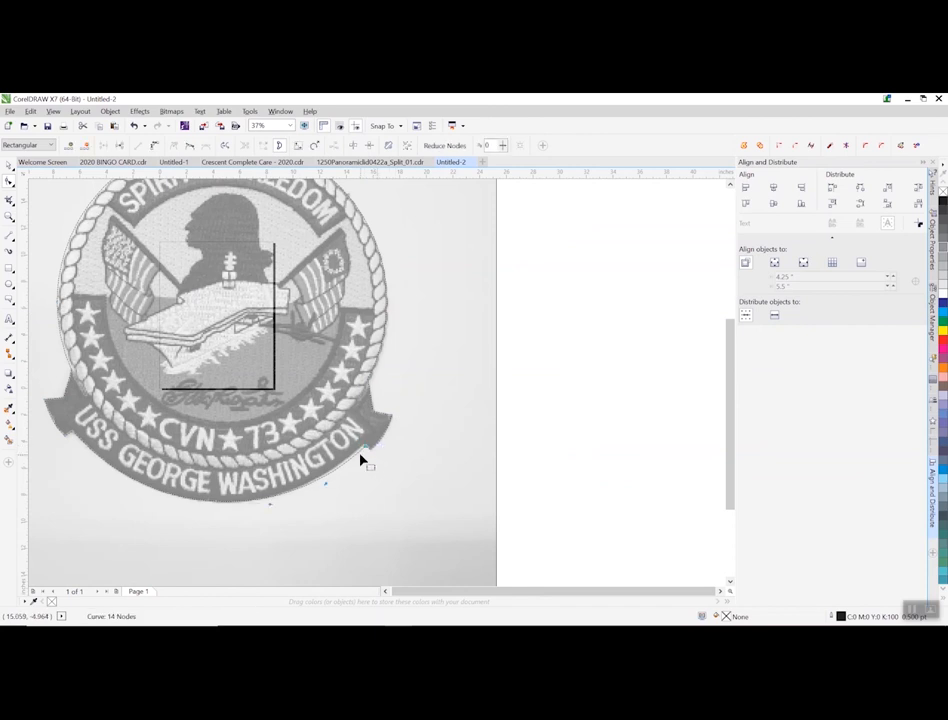
scroll(362, 457, "up", 2)
scroll(363, 455, "up", 3)
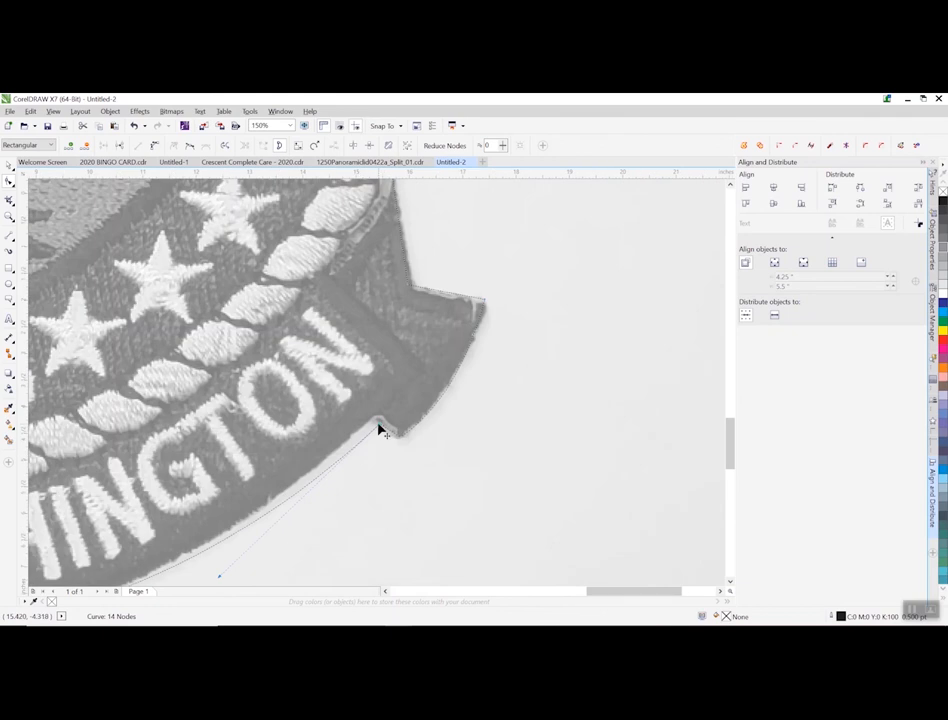
left_click_drag(377, 428, 375, 423)
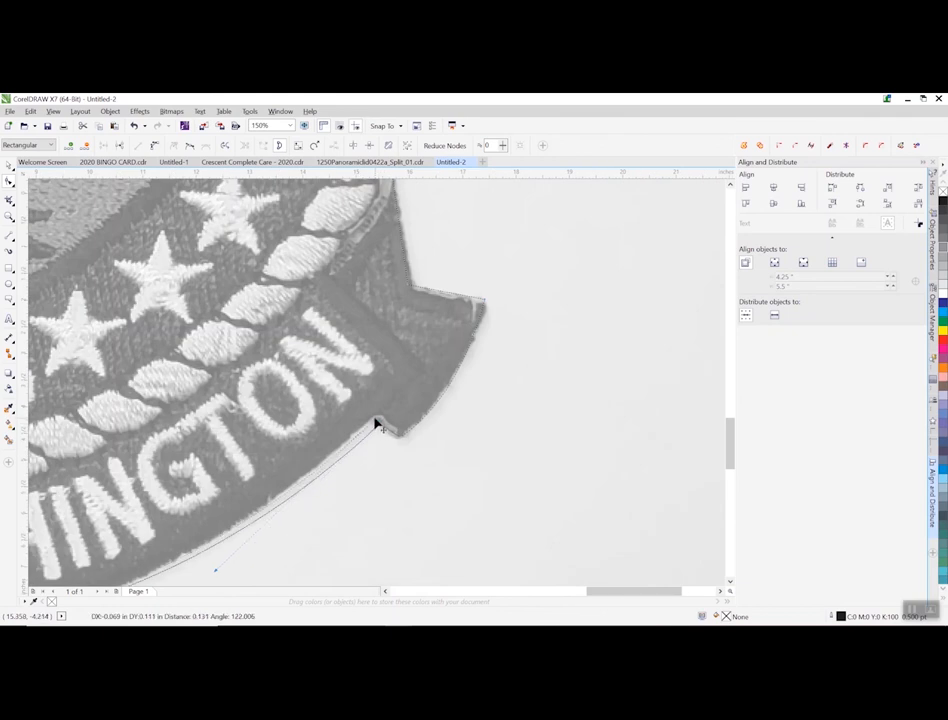
left_click(377, 424)
scroll(400, 415, "down", 5)
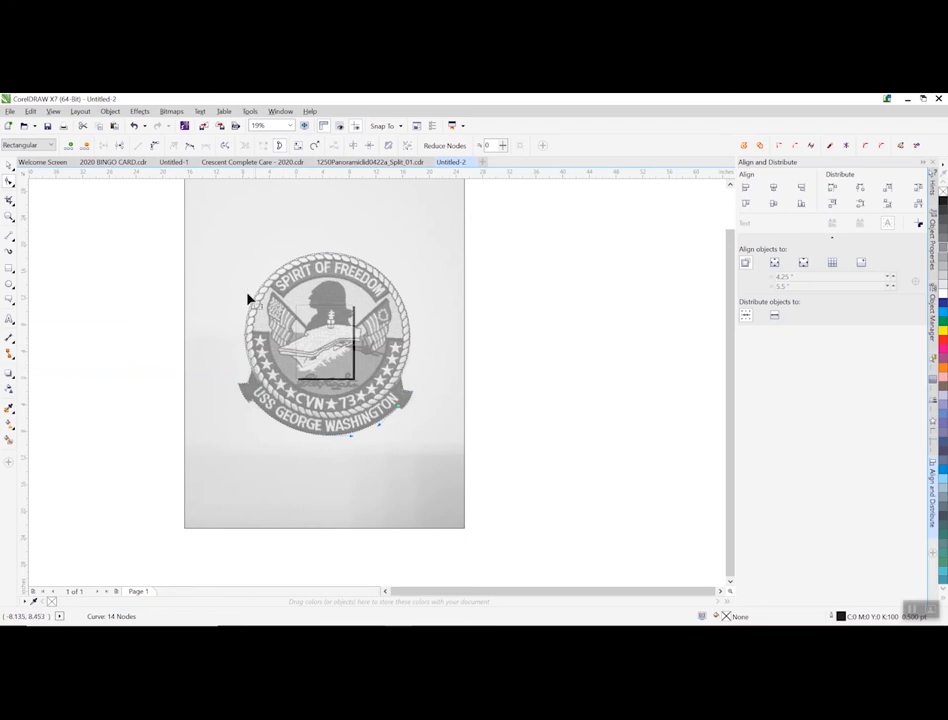
- Resize the patch outline proportionally to a width of 4.5625 inches and move it off the photo to the empty area at its left
left_click(9, 182)
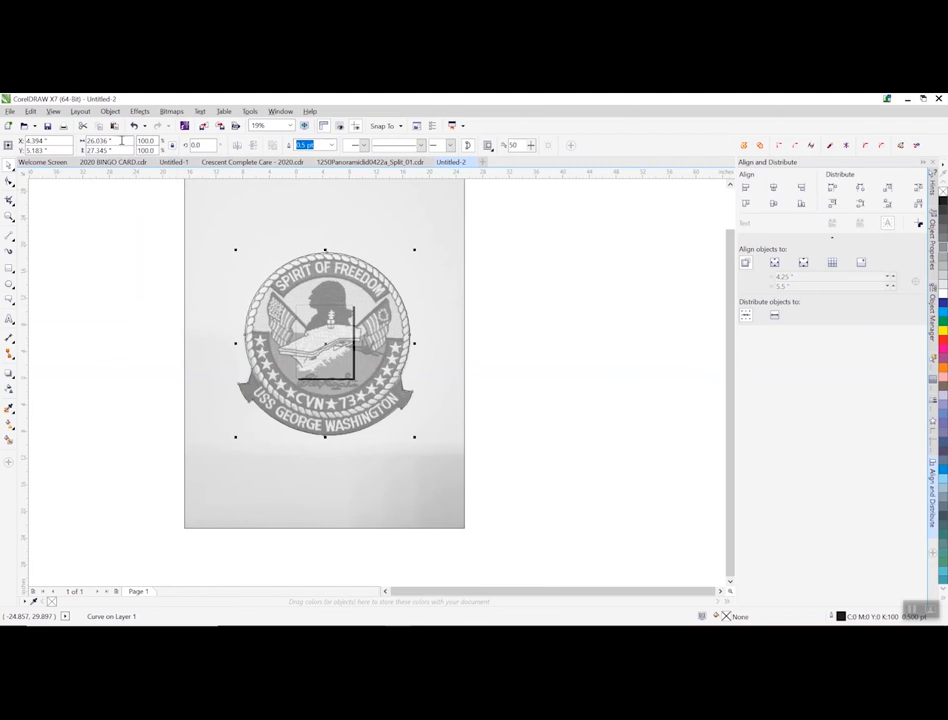
left_click_drag(121, 141, 62, 142)
type("4.5")
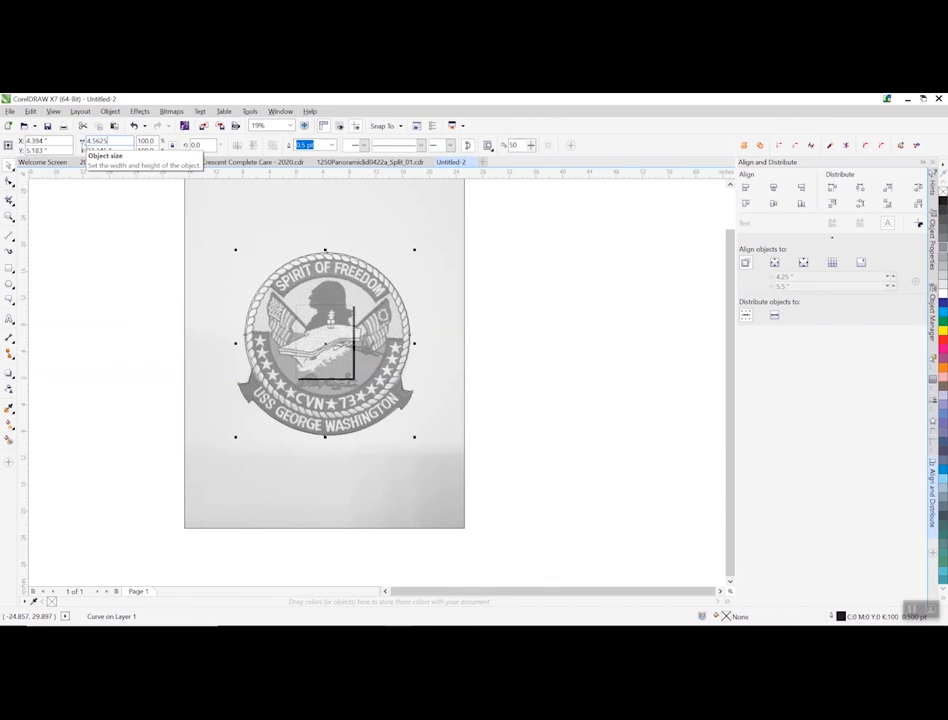
type("625")
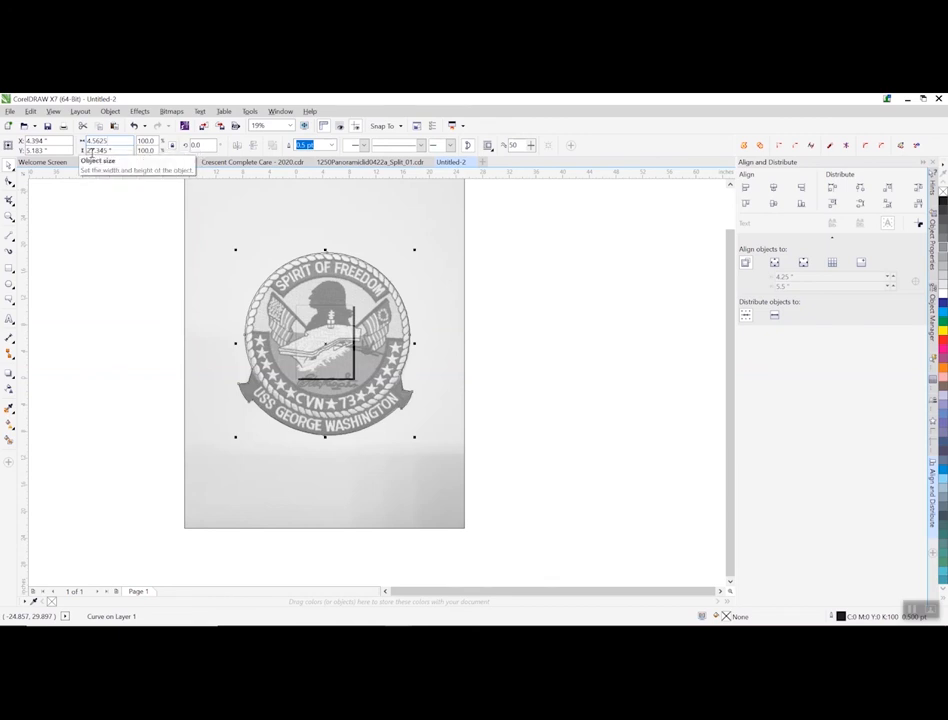
double_click(91, 151)
key("Return")
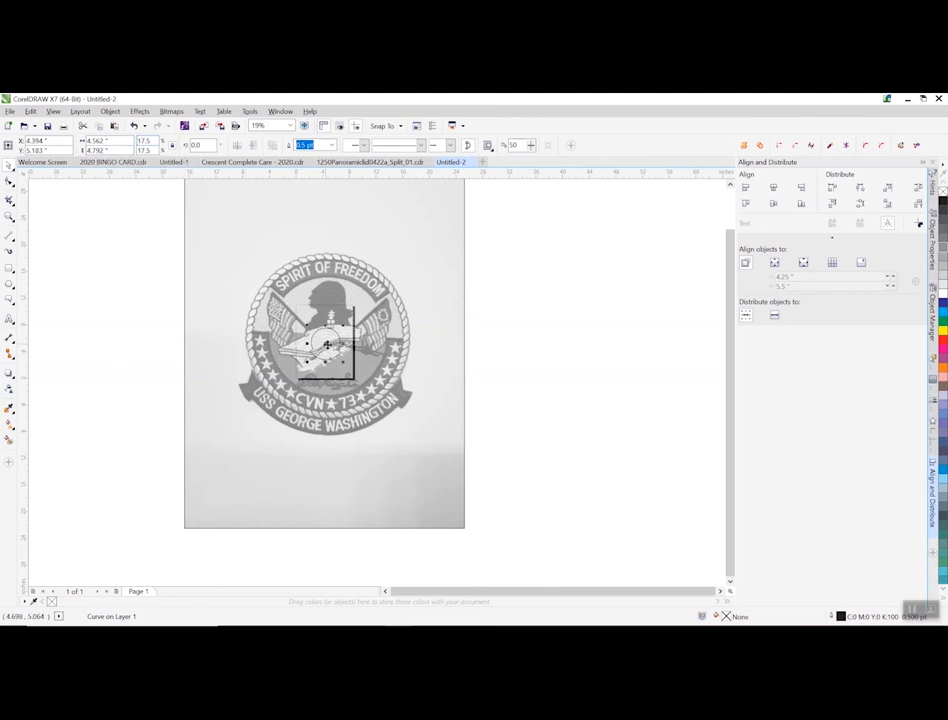
left_click_drag(327, 344, 106, 329)
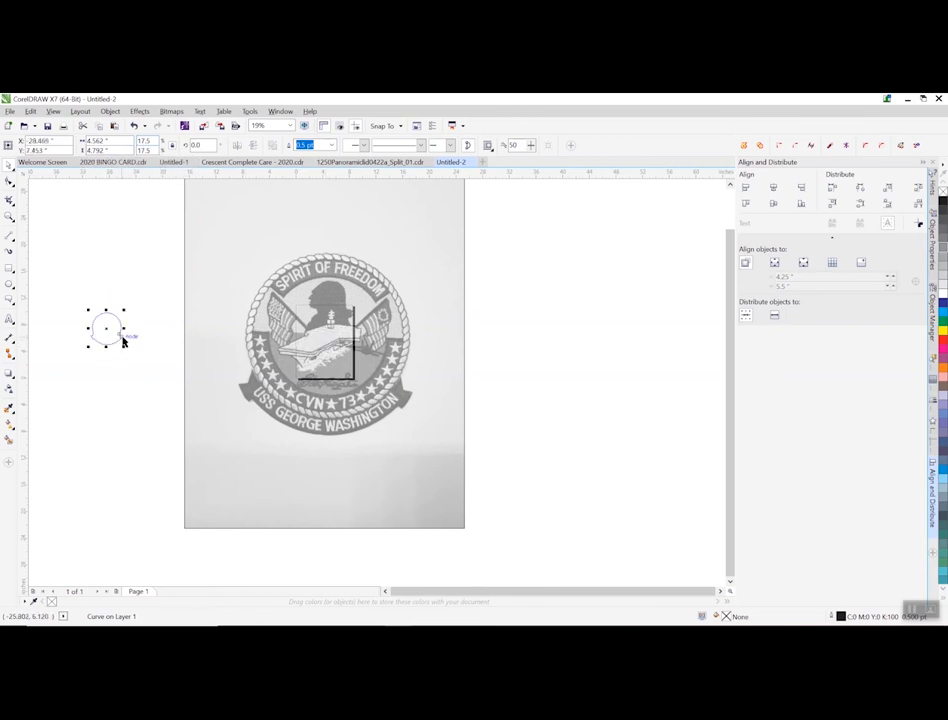
- Save the drawing as a CDR file named Patch 1 in the Frame de Art folder under Custom Designs
left_click(9, 111)
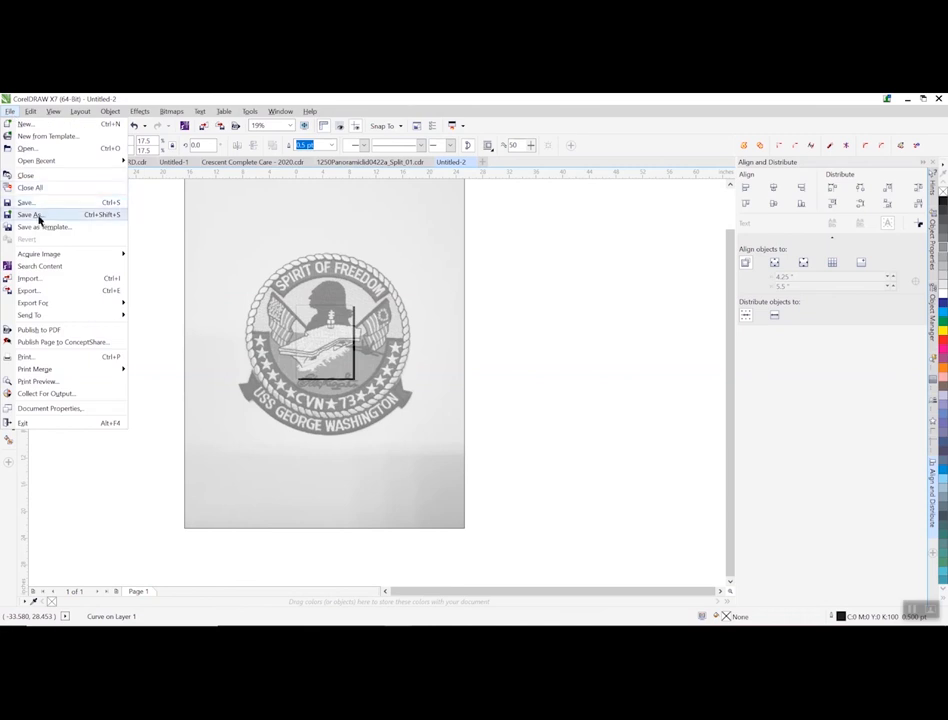
left_click(36, 214)
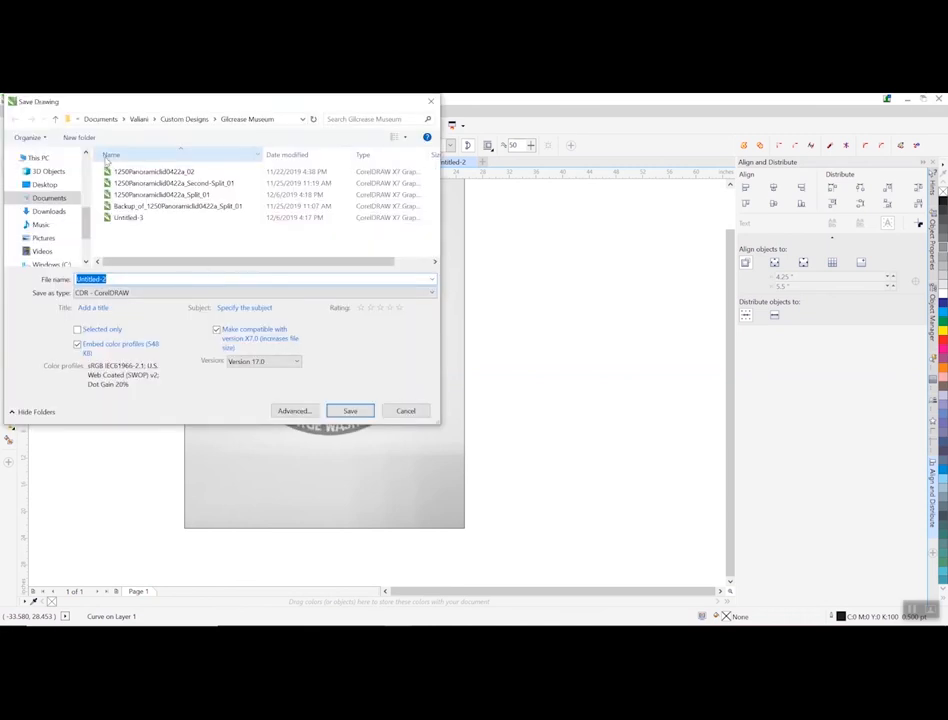
left_click(55, 119)
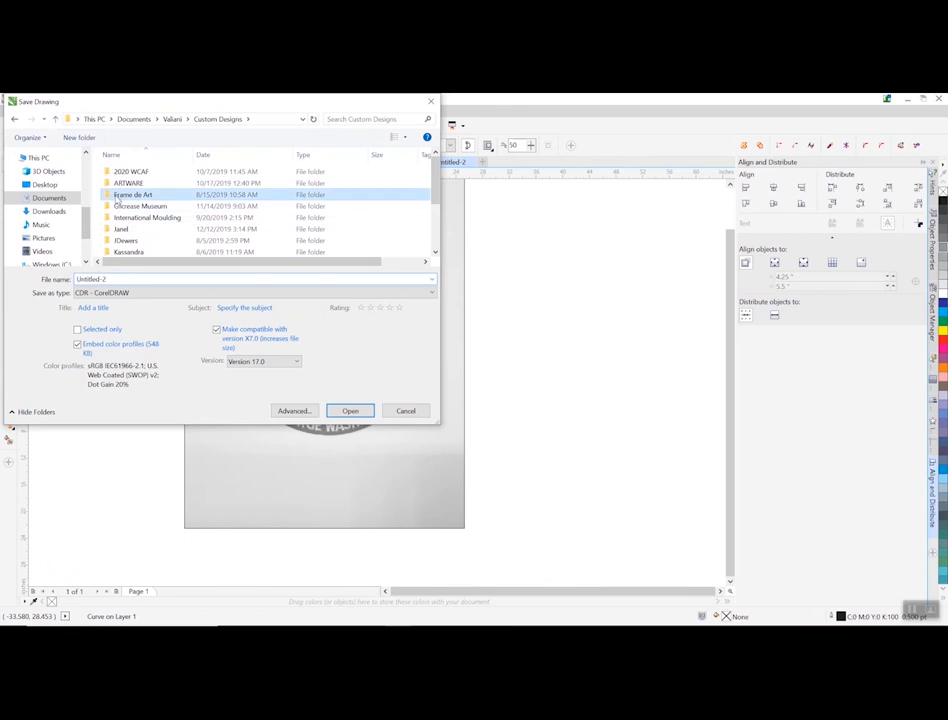
double_click(133, 194)
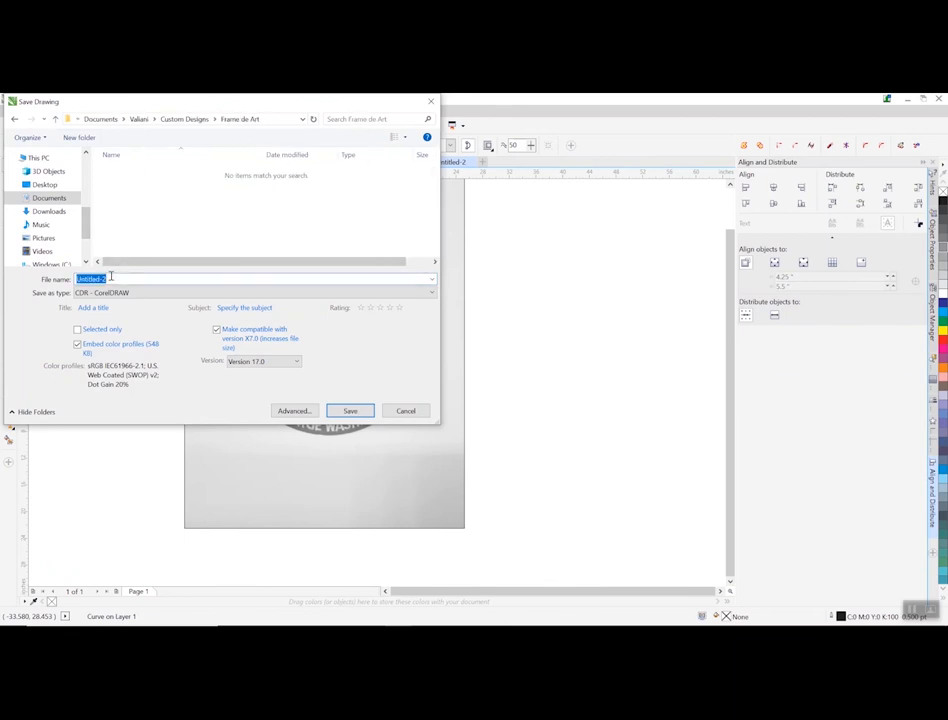
type("Patch 1")
key("Return")
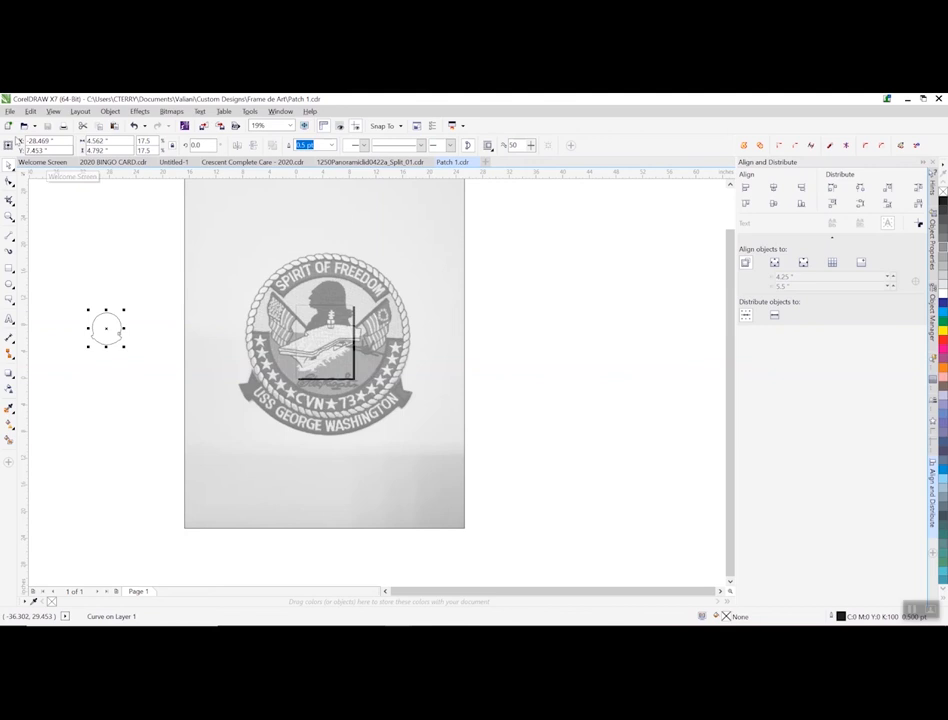
- Start exporting the drawing as an HPGL plotter file and set the destination to C:\Valiani\VStudio\PLTLibrary\2020 WCAF
left_click(9, 111)
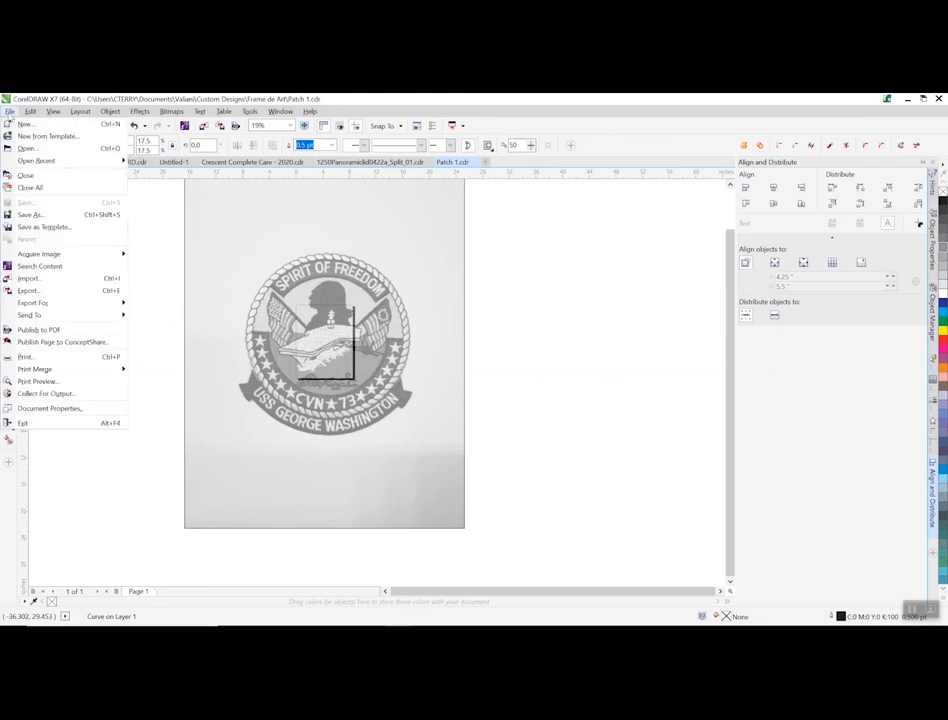
left_click(29, 291)
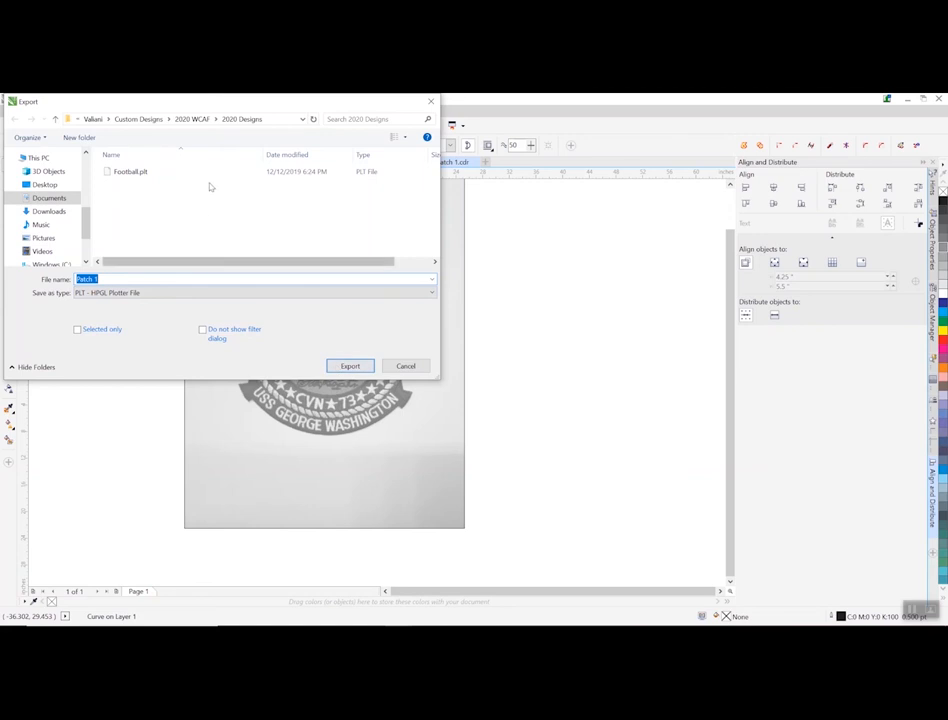
left_click(302, 119)
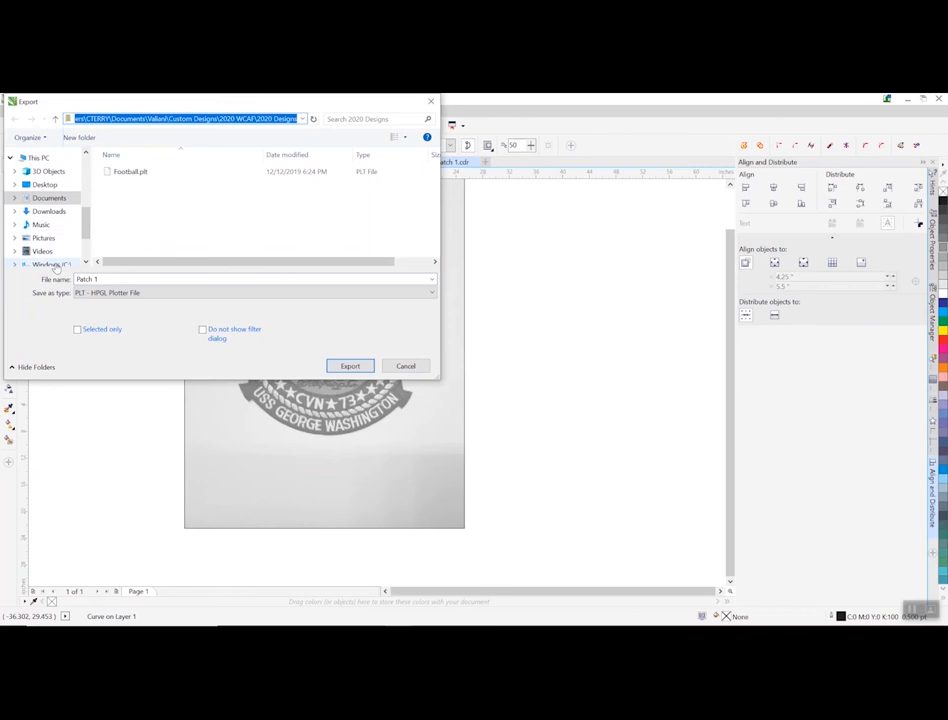
left_click(48, 263)
double_click(122, 251)
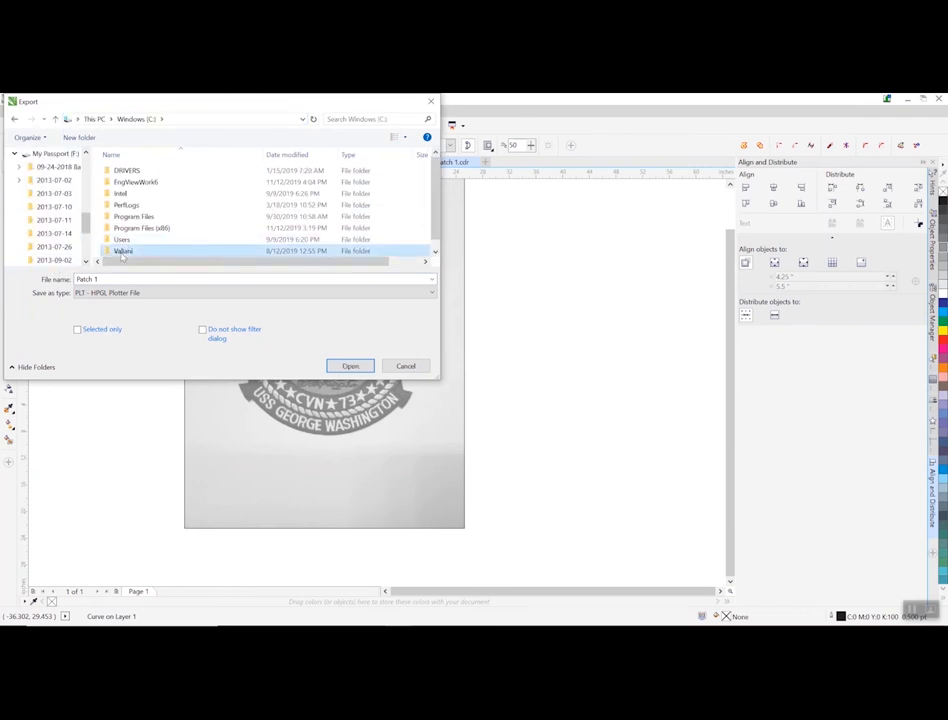
double_click(118, 185)
scroll(125, 215, "down", 3)
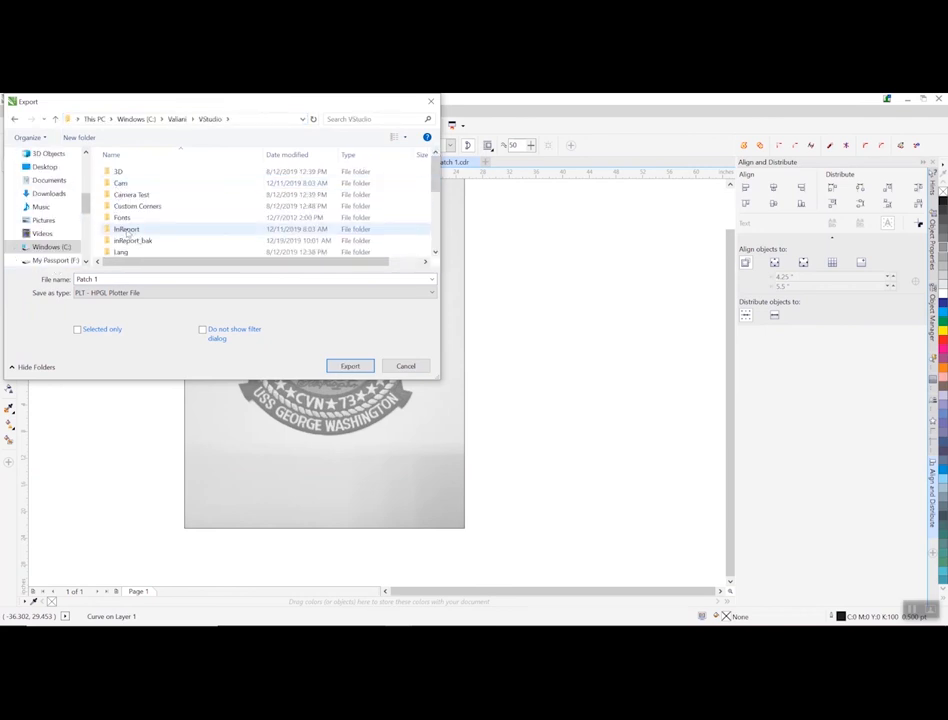
scroll(128, 229, "down", 1)
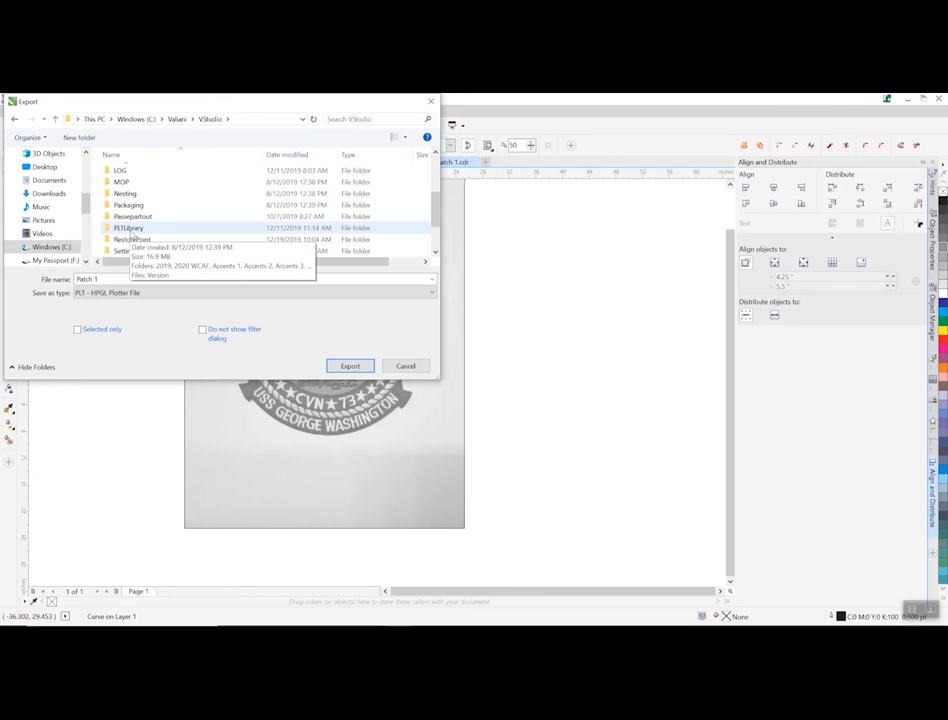
double_click(130, 230)
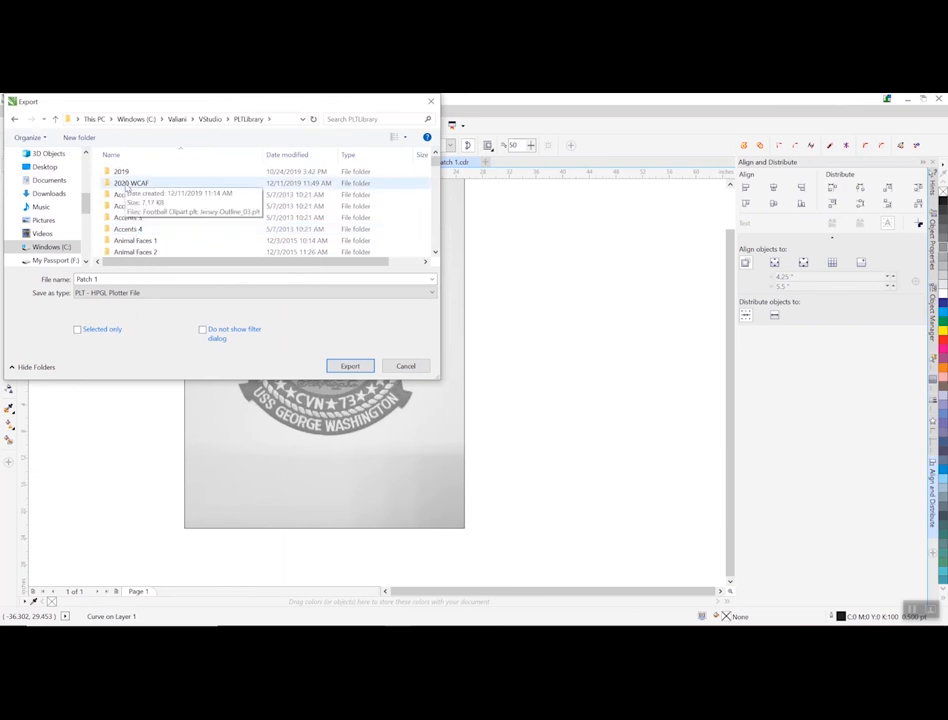
double_click(127, 185)
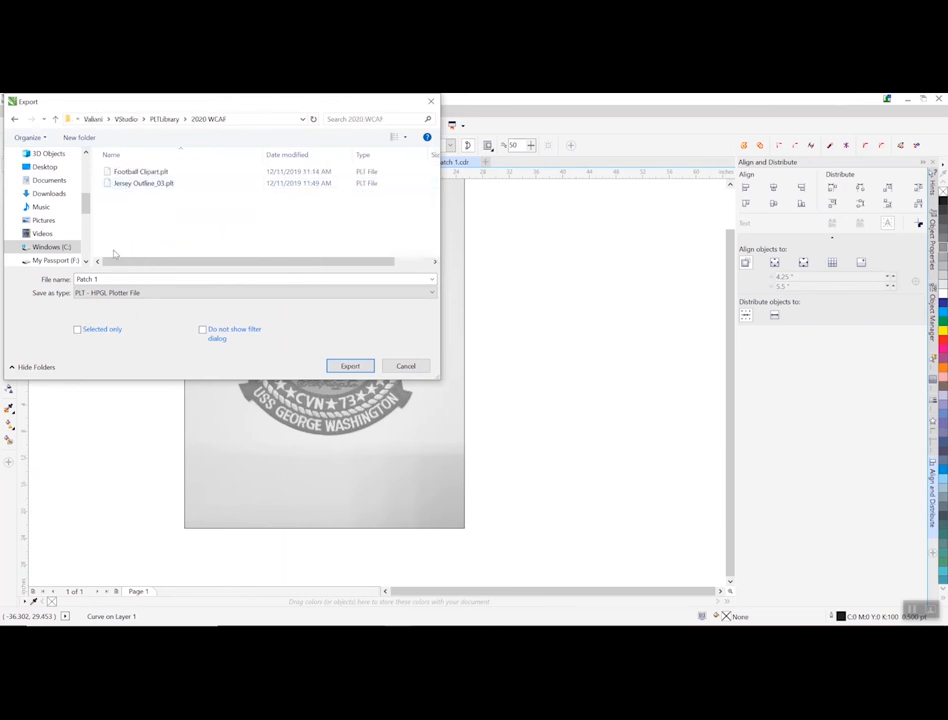
- Export Patch 1 as a PLT file at 100% scale with the page-center plotter origin, checking the advanced HPGL settings
left_click(350, 365)
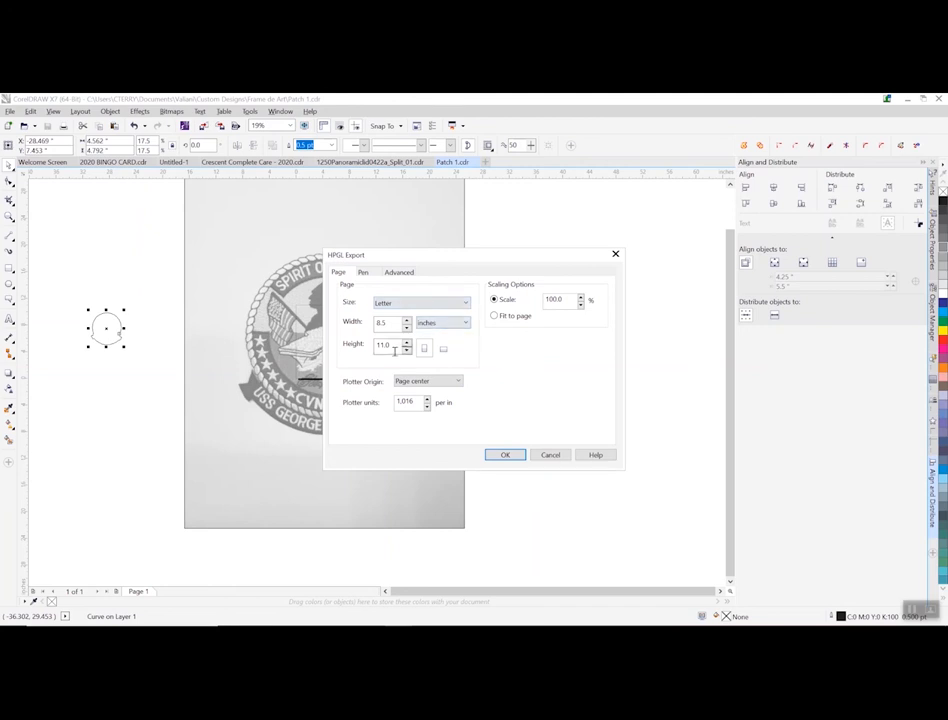
left_click(399, 272)
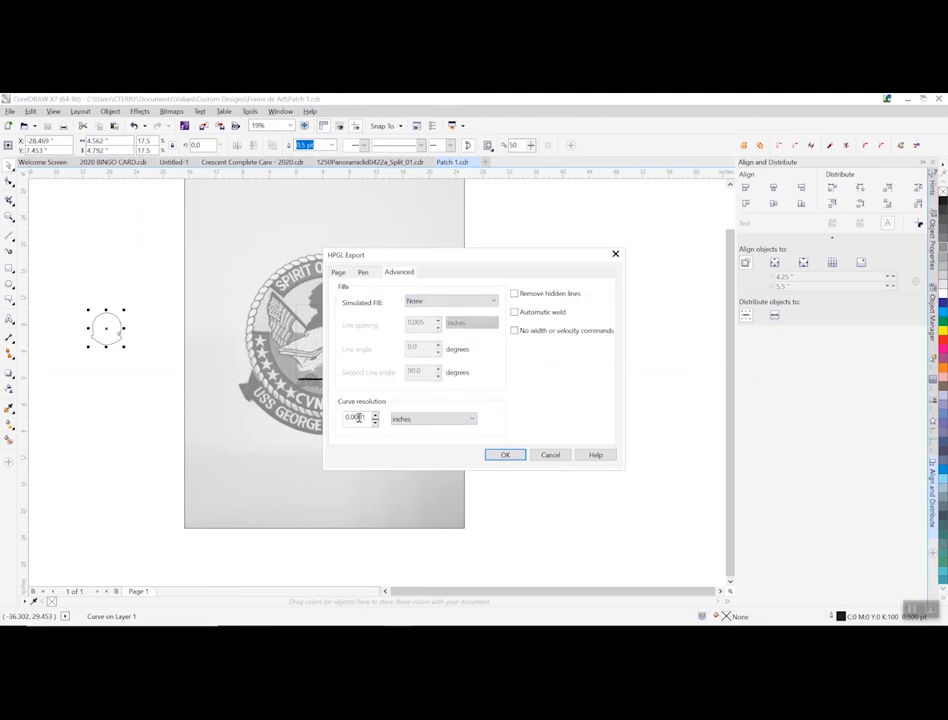
left_click(506, 456)
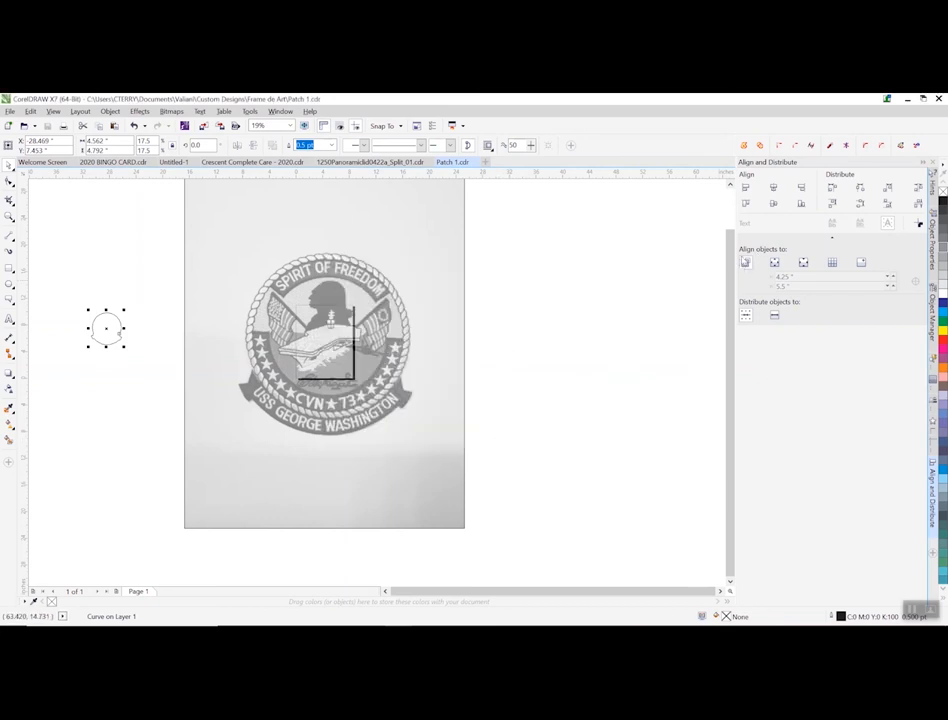
- Switch to VStudio's Create module and start a new matboard, discarding changes to the current one
left_click(907, 100)
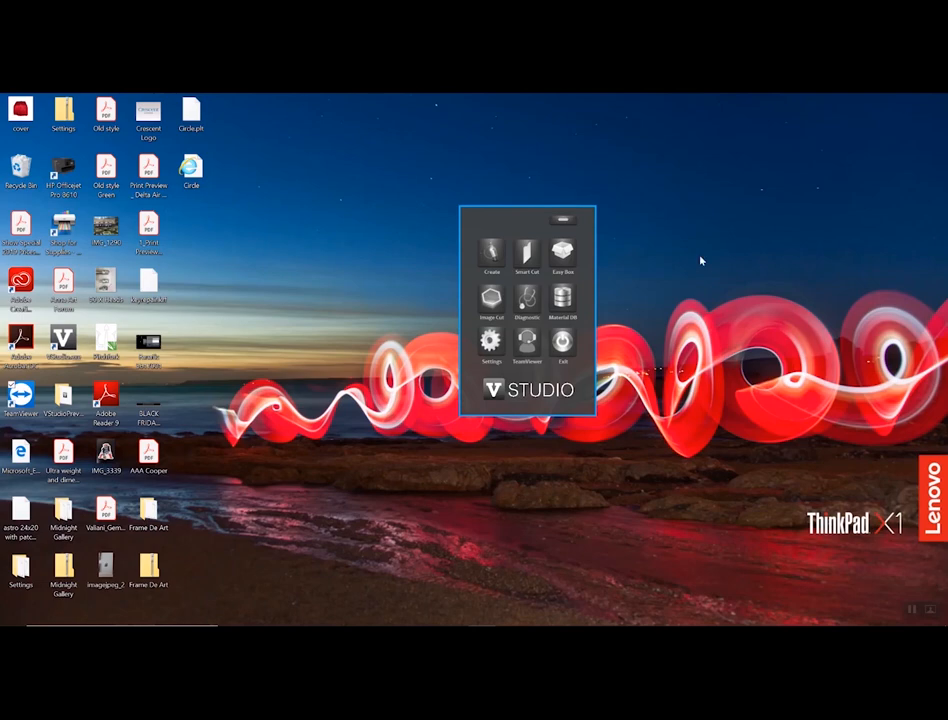
left_click(500, 266)
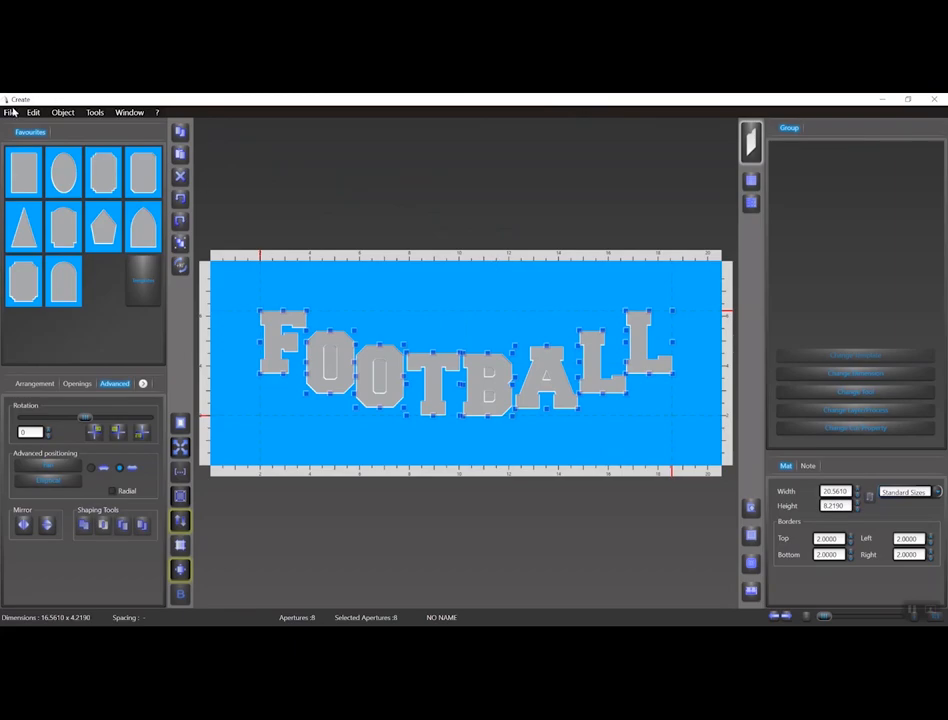
left_click(9, 113)
left_click(27, 124)
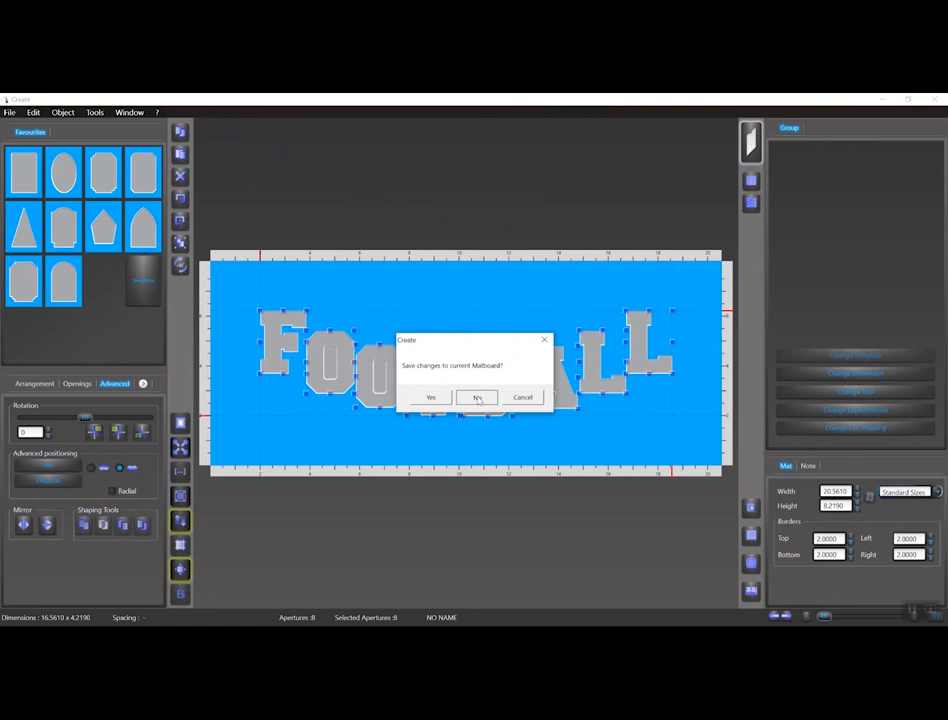
left_click(478, 397)
- Insert Patch 1.plt from the 2020 WCAF clip art folder as an opening on the mat
left_click(77, 385)
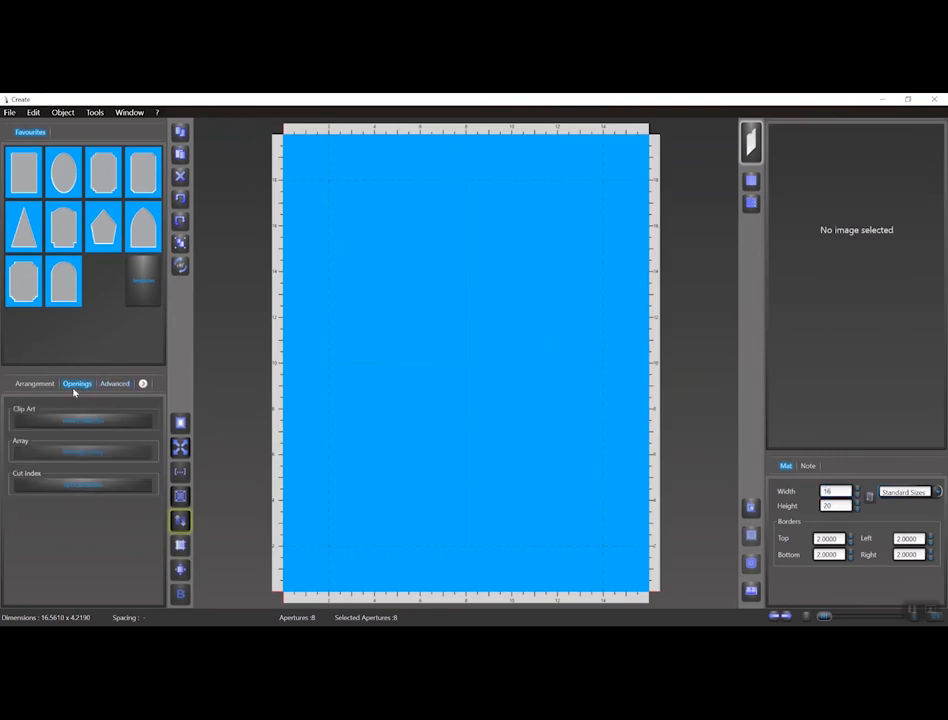
left_click(98, 421)
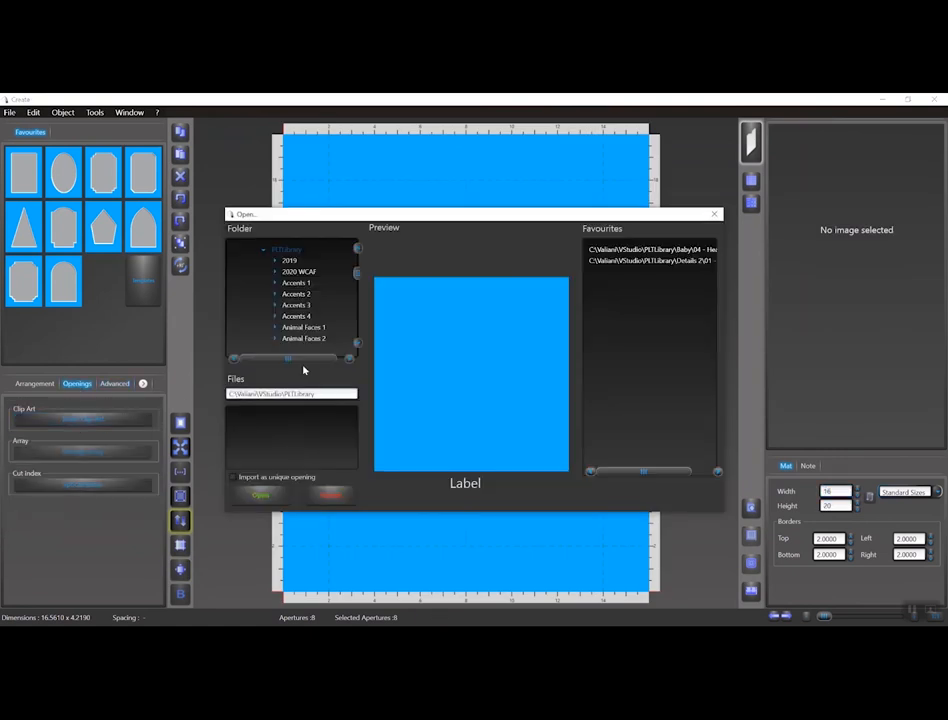
left_click(296, 272)
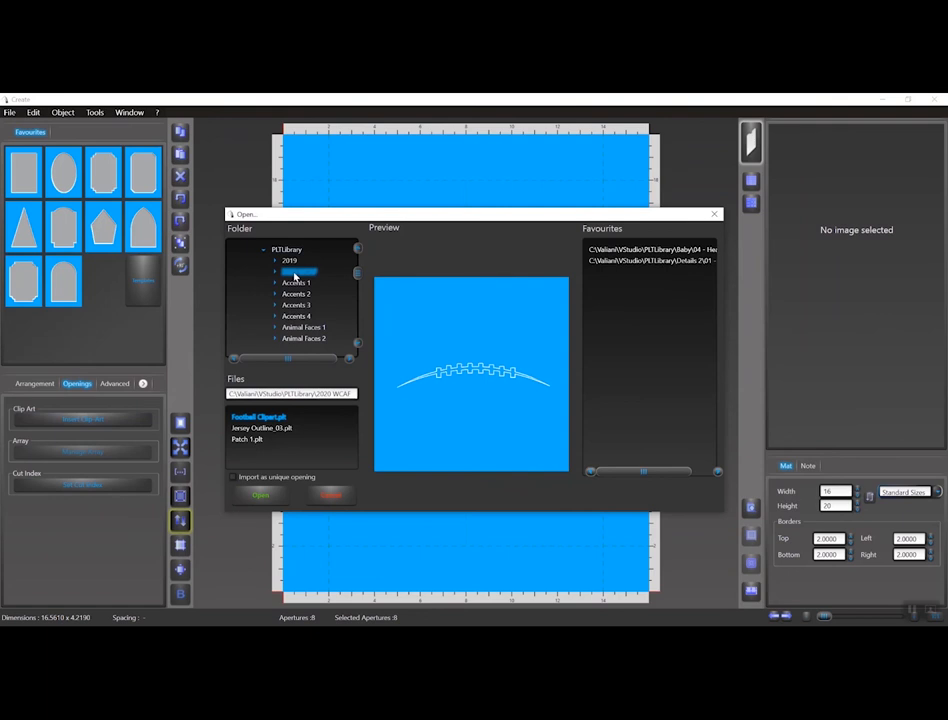
left_click(247, 439)
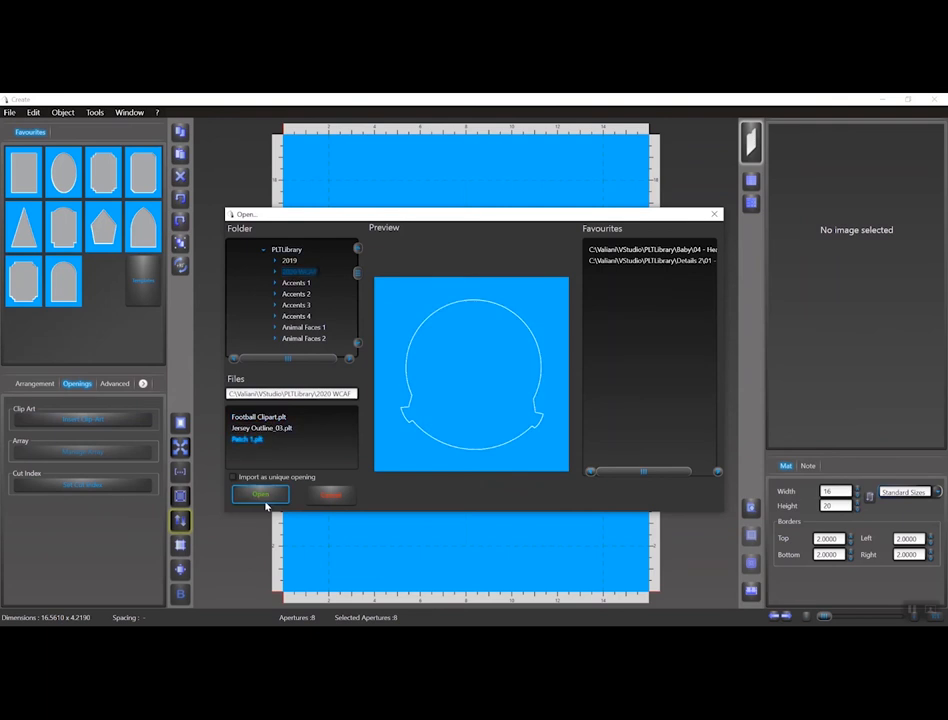
left_click(260, 496)
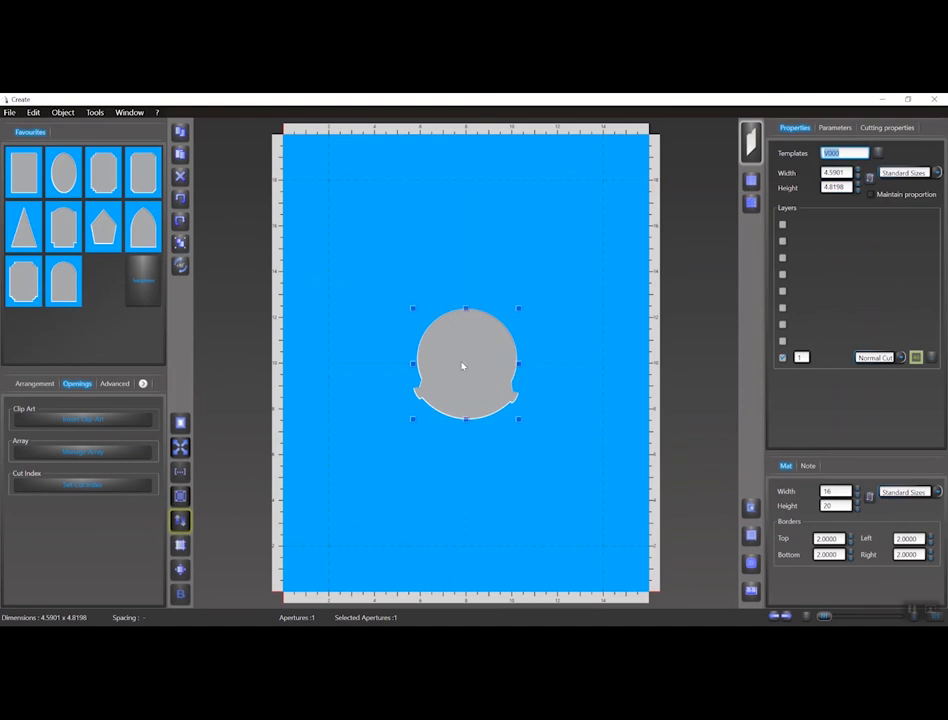
- Outline the patch opening on layer 1 with a reduced reveal, and outline that result on layer 2 with a 0.25 reveal
left_click(753, 566)
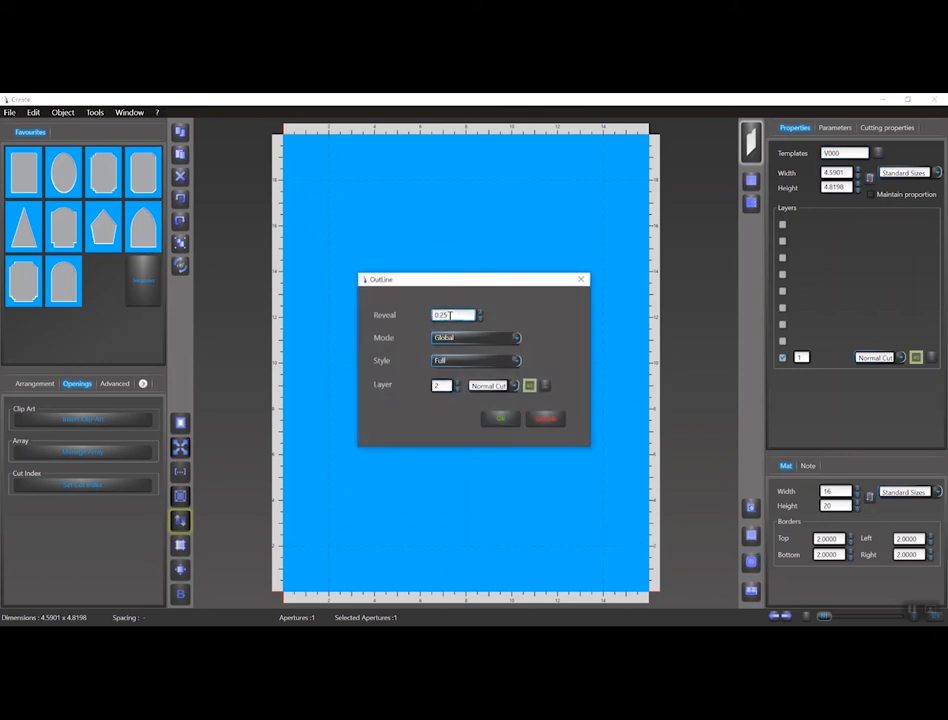
left_click_drag(449, 315, 391, 321)
key("BackSpace")
left_click(501, 421)
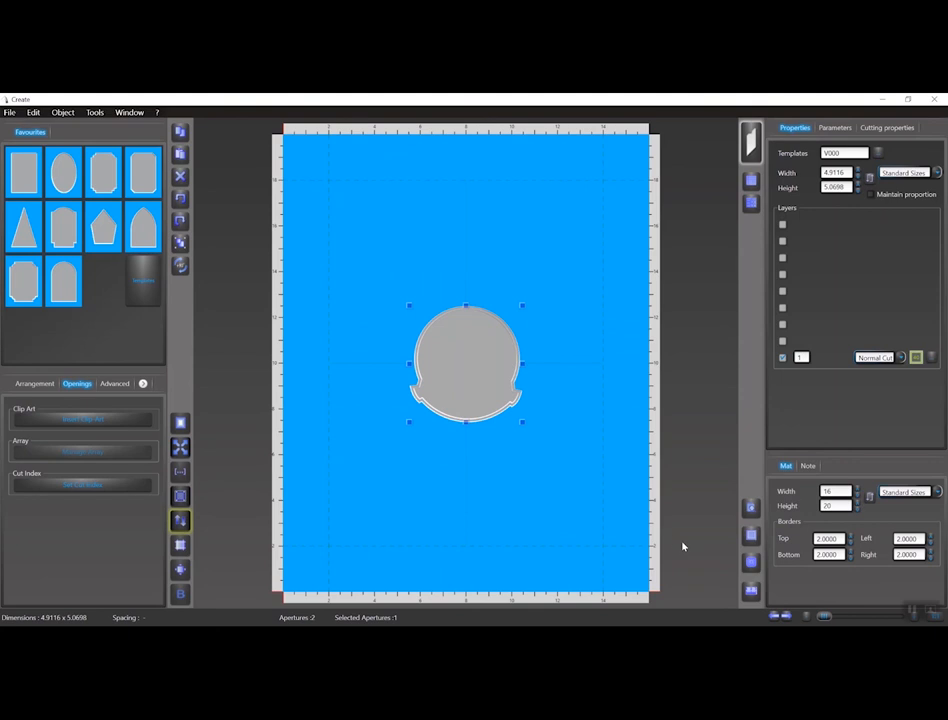
left_click(751, 566)
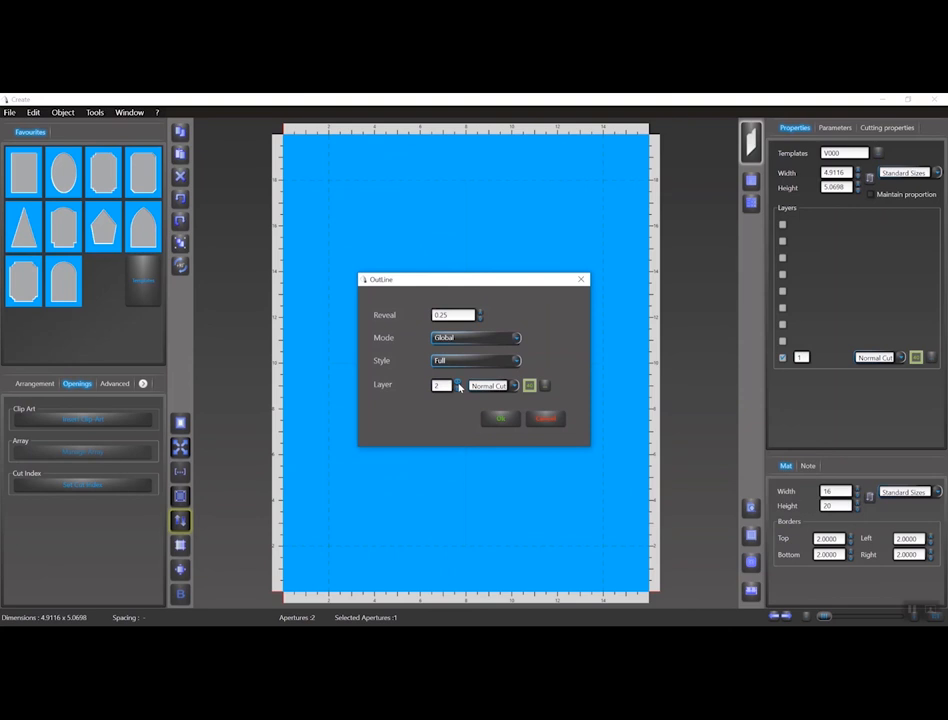
left_click(487, 420)
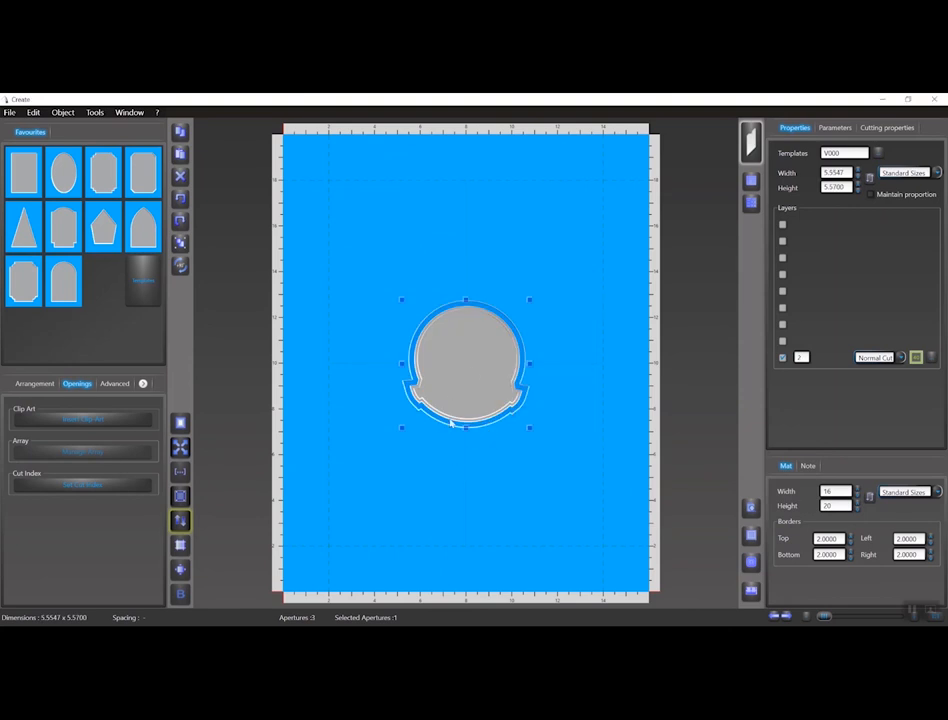
- Set the cut type of the innermost, original patch opening to Reverse Cut
left_click(449, 368)
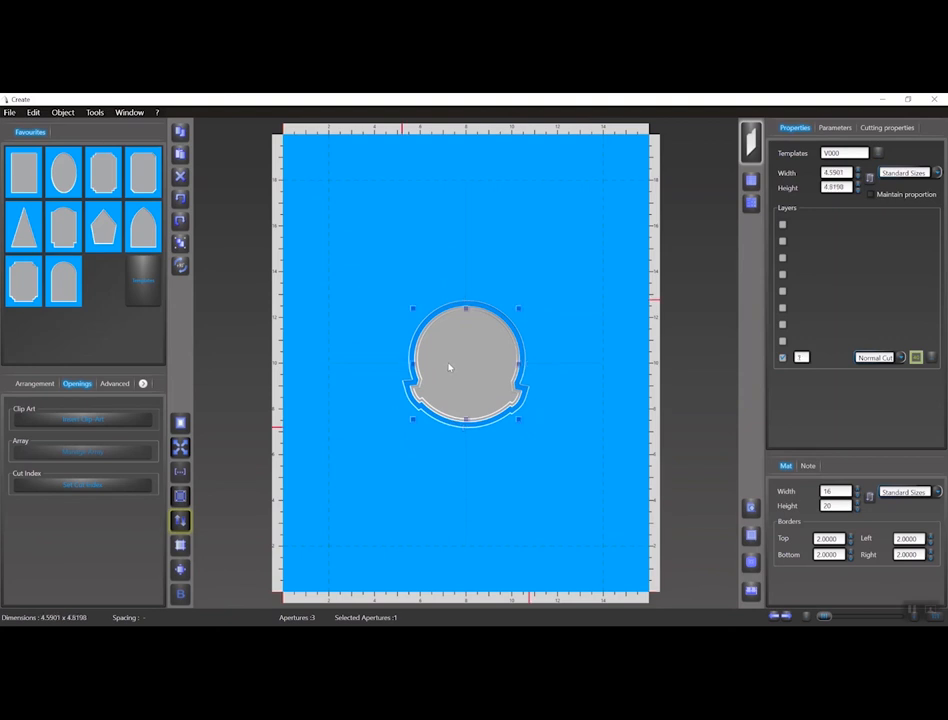
left_click(798, 358)
left_click(901, 357)
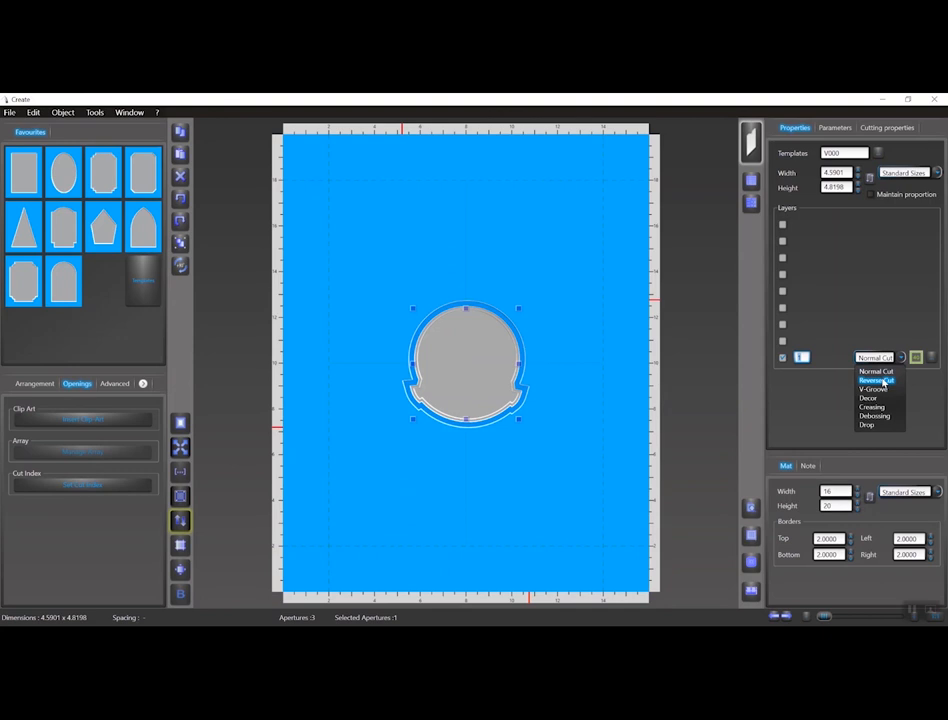
left_click(880, 381)
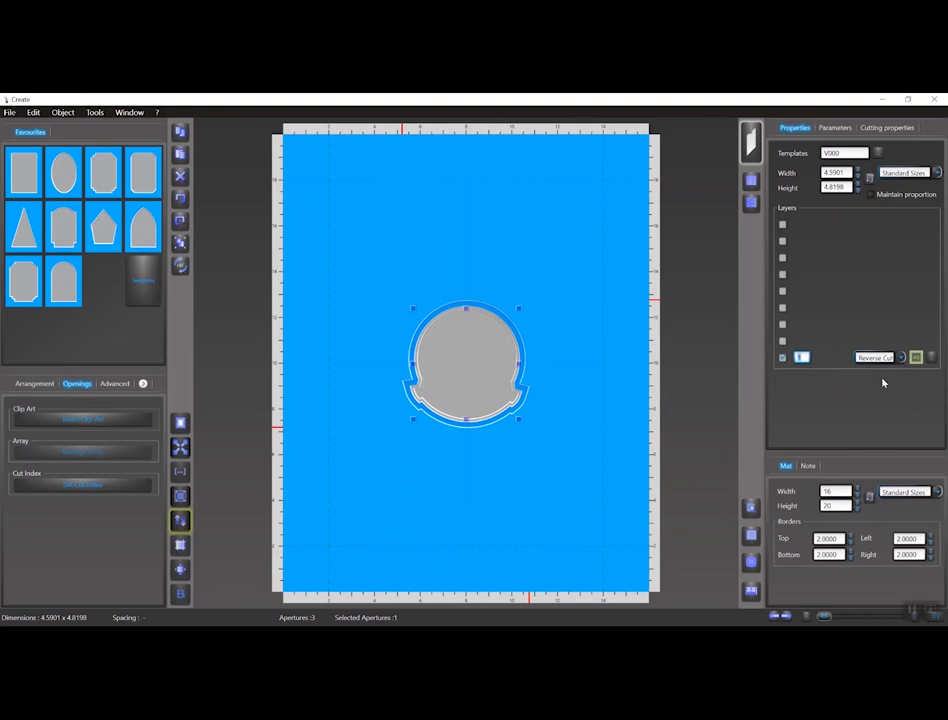
- Delete the innermost, original patch opening, leaving the two outlines on the mat
left_click(546, 264)
left_click(476, 333)
key("Delete")
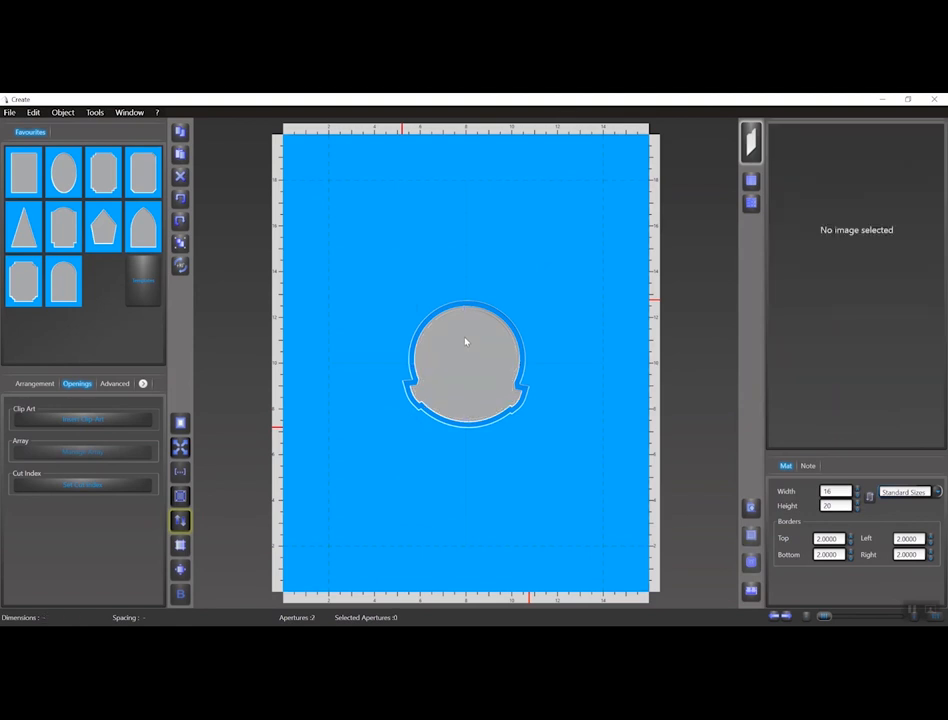
- Set the cut type of the inner outline on layer 1 to Reverse Cut, keeping that outline selected
left_click(465, 342)
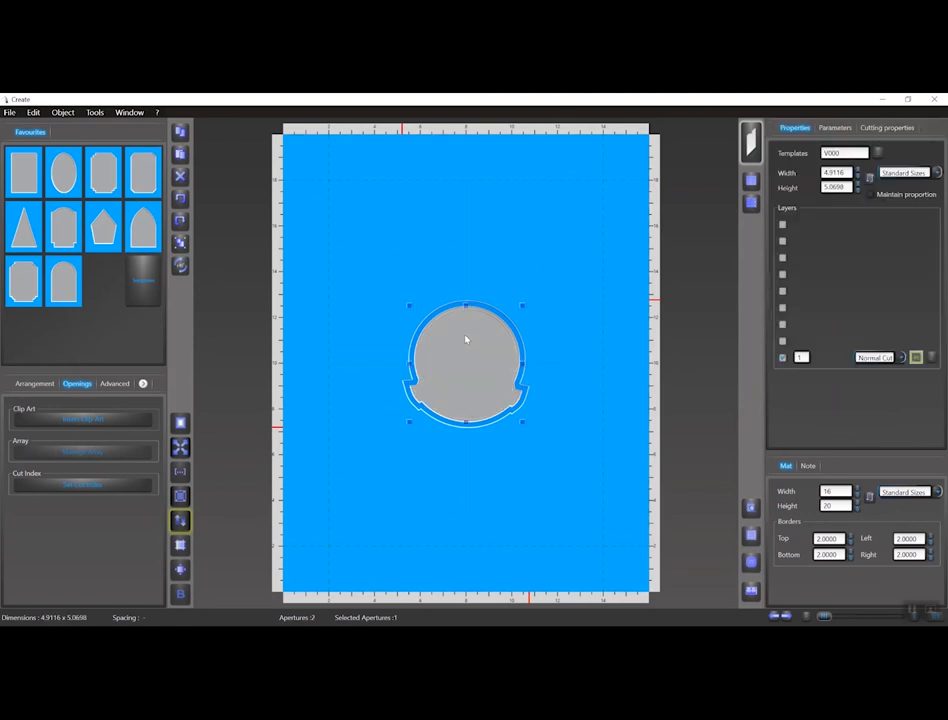
left_click(900, 358)
left_click(876, 380)
left_click(567, 338)
left_click(476, 322)
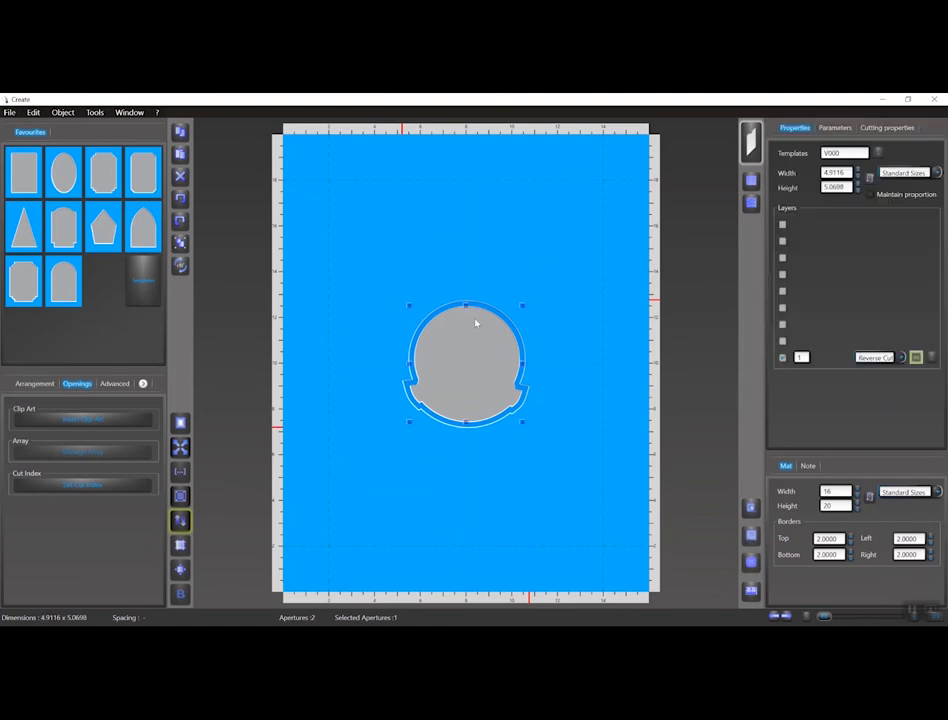